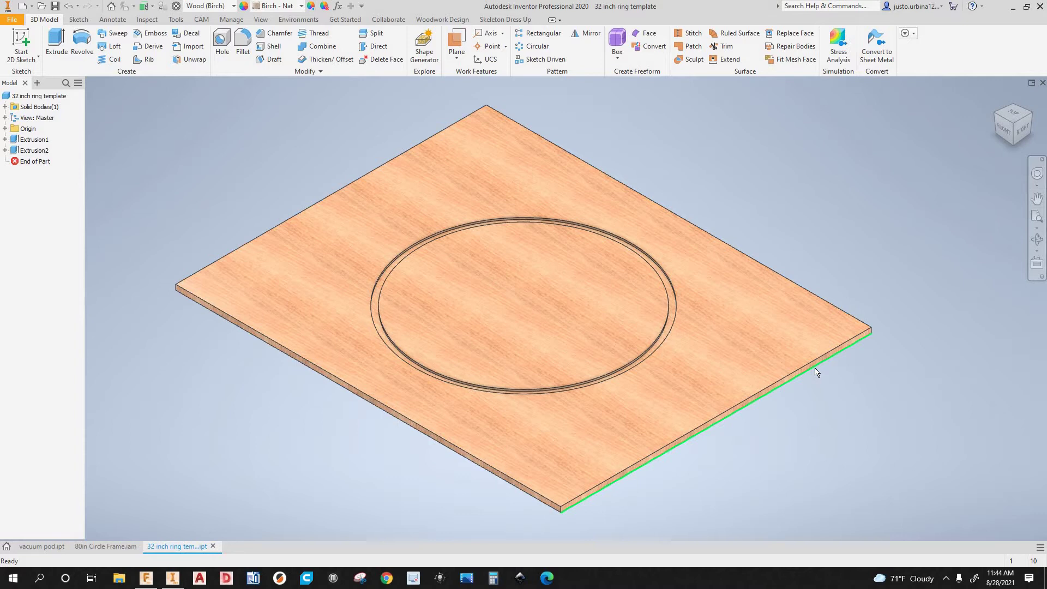
{"action": "left_click", "coordinate": [845, 332]}
{"action": "left_click", "coordinate": [905, 296]}
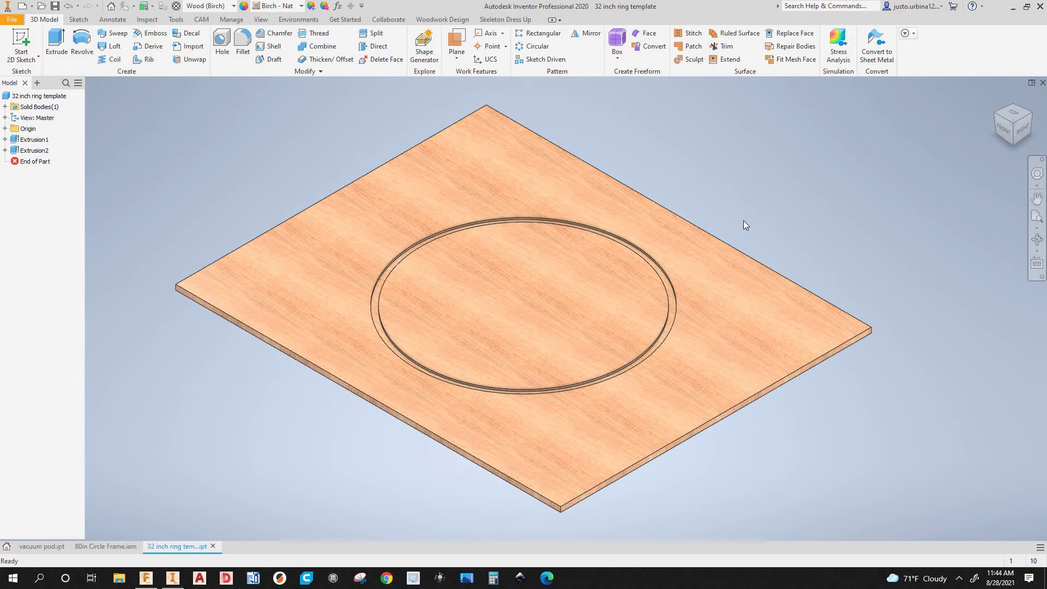
{"action": "scroll", "coordinate": [743, 222], "scroll_direction": "down", "scroll_amount": 3}
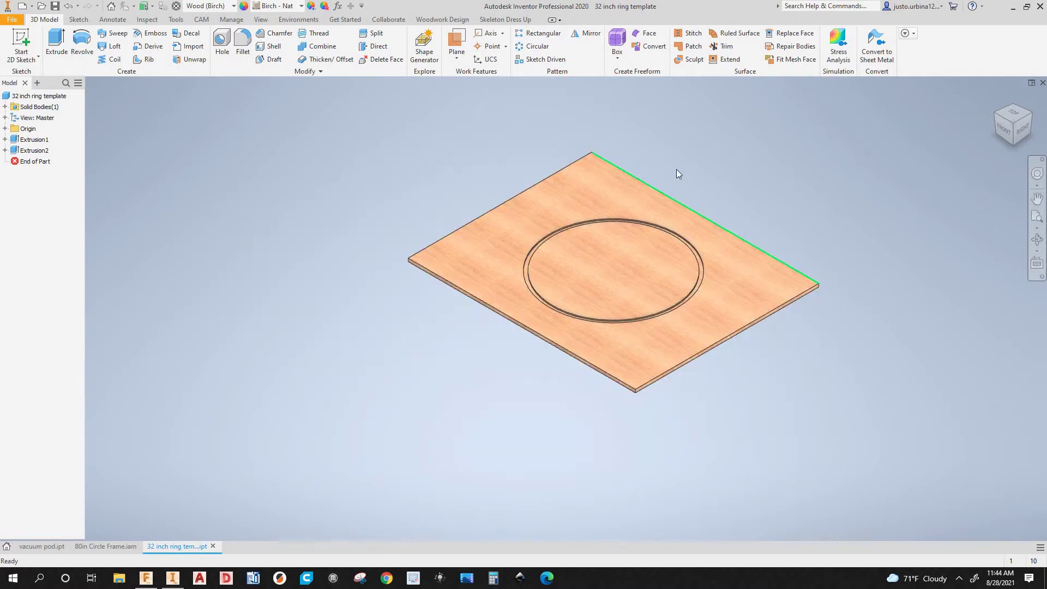
{"action": "scroll", "coordinate": [682, 174], "scroll_direction": "up", "scroll_amount": 3}
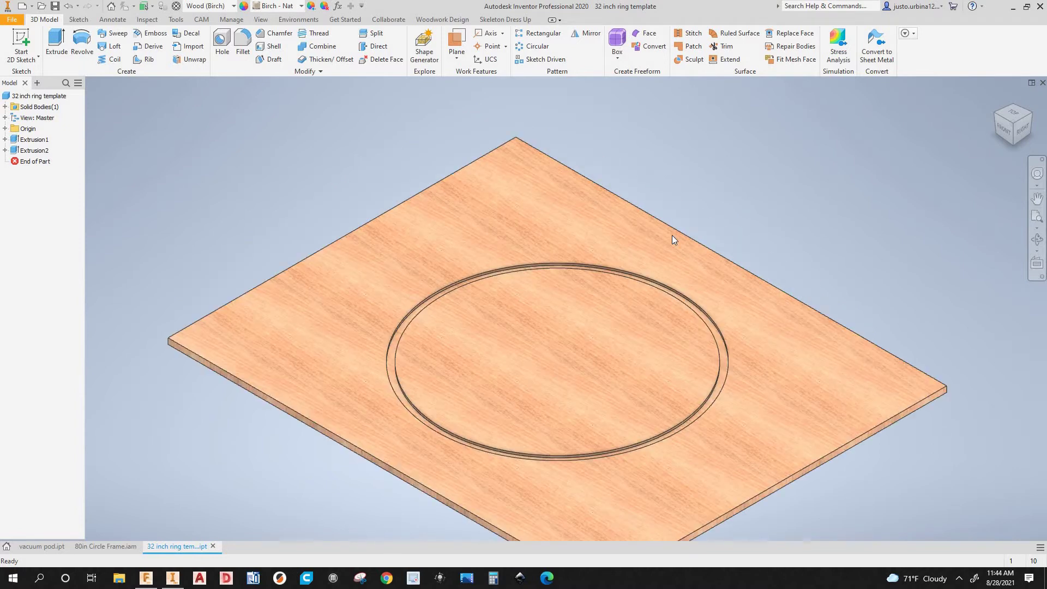
{"action": "scroll", "coordinate": [732, 250], "scroll_direction": "down", "scroll_amount": 2}
{"action": "scroll", "coordinate": [625, 206], "scroll_direction": "up", "scroll_amount": 3}
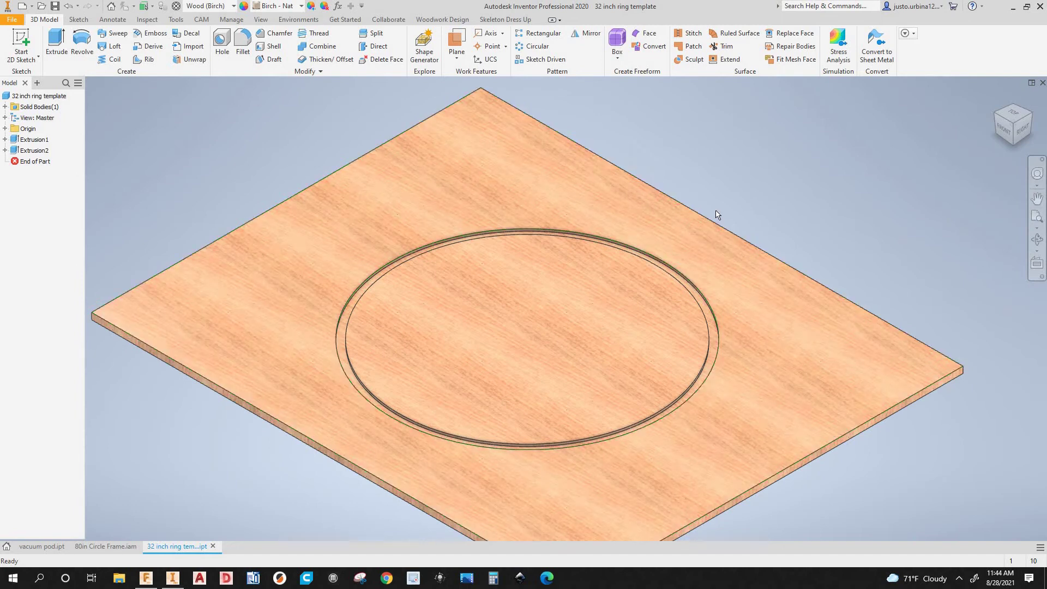
{"action": "scroll", "coordinate": [718, 207], "scroll_direction": "down", "scroll_amount": 2}
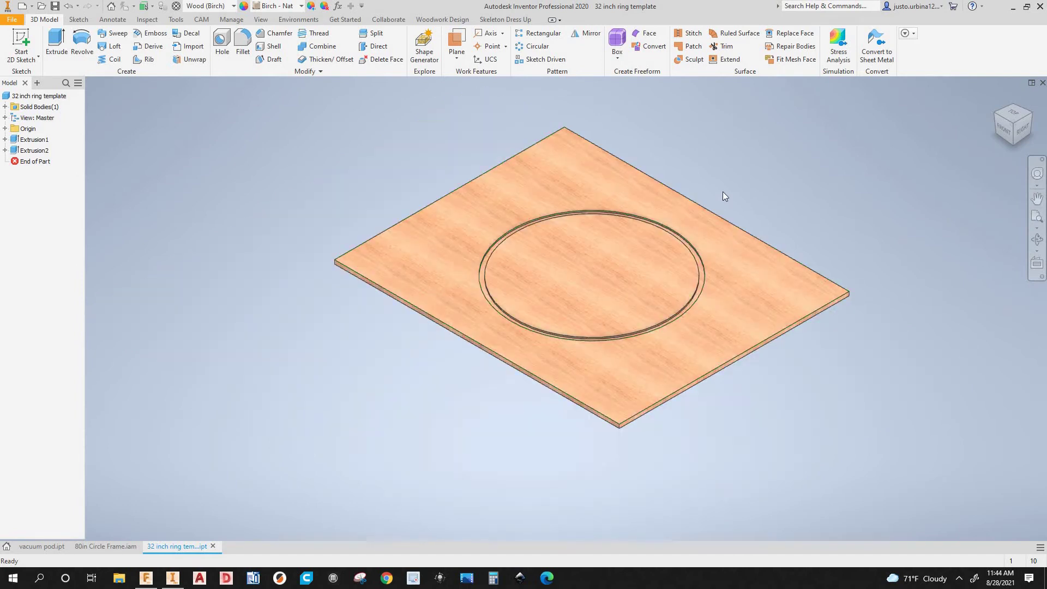
{"action": "scroll", "coordinate": [718, 198], "scroll_direction": "up", "scroll_amount": 3}
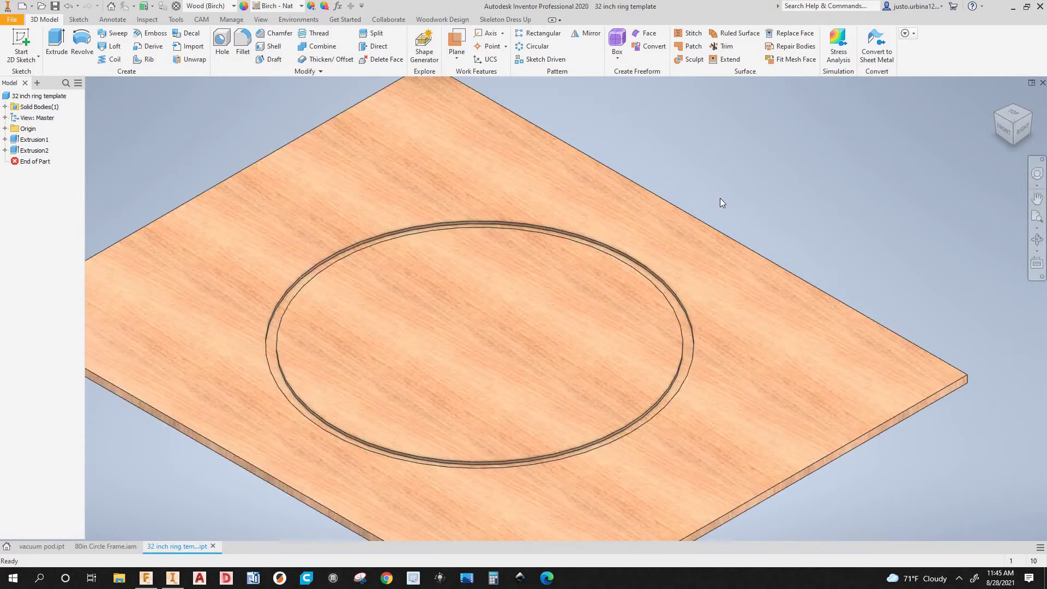
{"action": "scroll", "coordinate": [708, 194], "scroll_direction": "down", "scroll_amount": 3}
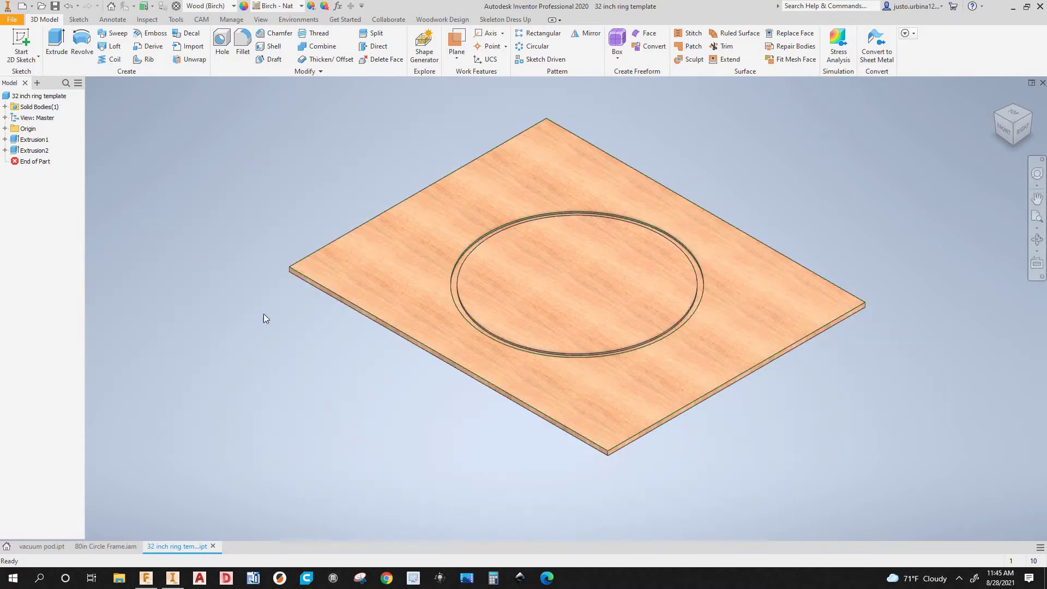
{"action": "middle_click_drag", "start_coordinate": [751, 457], "coordinate": [706, 471]}
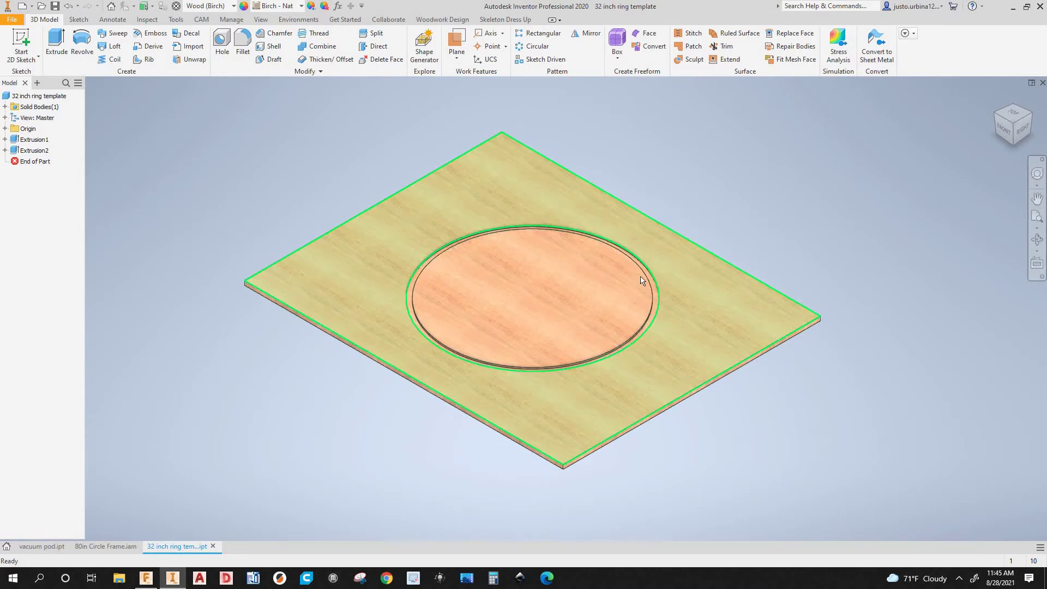
{"action": "scroll", "coordinate": [657, 293], "scroll_direction": "up", "scroll_amount": 3}
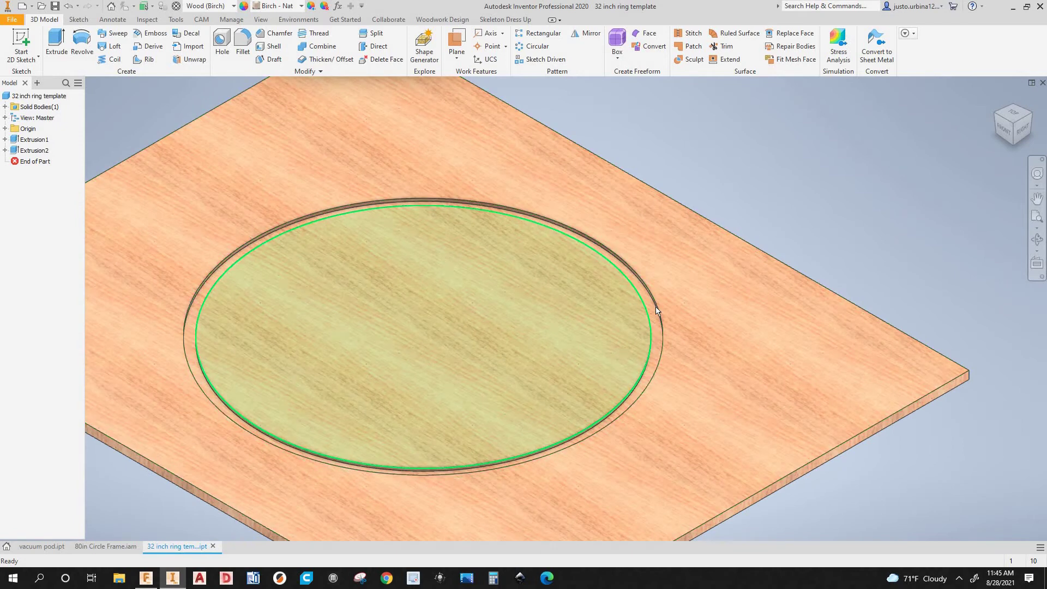
{"action": "scroll", "coordinate": [641, 299], "scroll_direction": "down", "scroll_amount": 3}
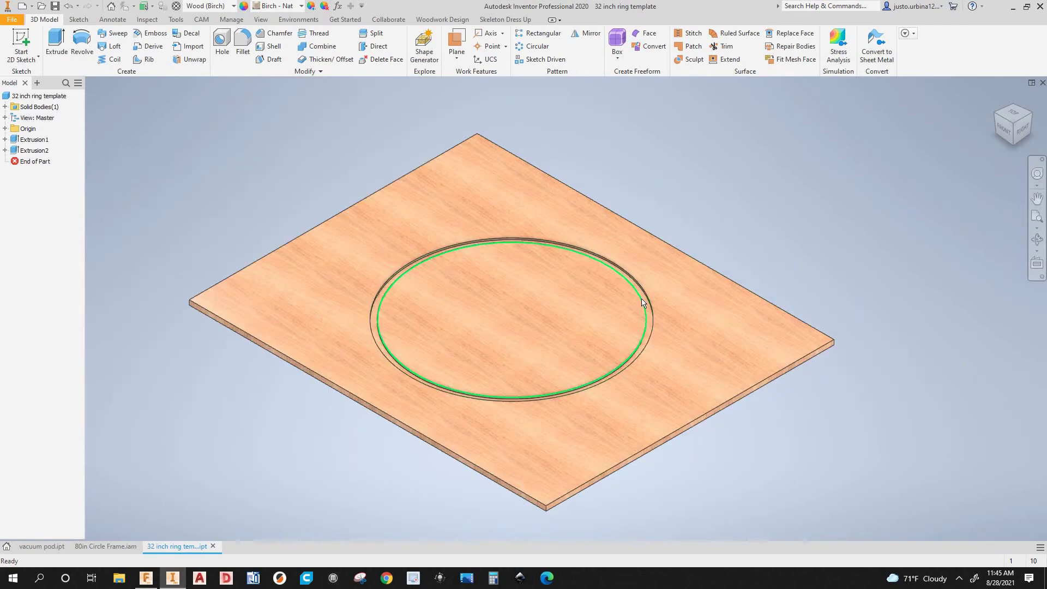
{"action": "scroll", "coordinate": [650, 309], "scroll_direction": "up", "scroll_amount": 3}
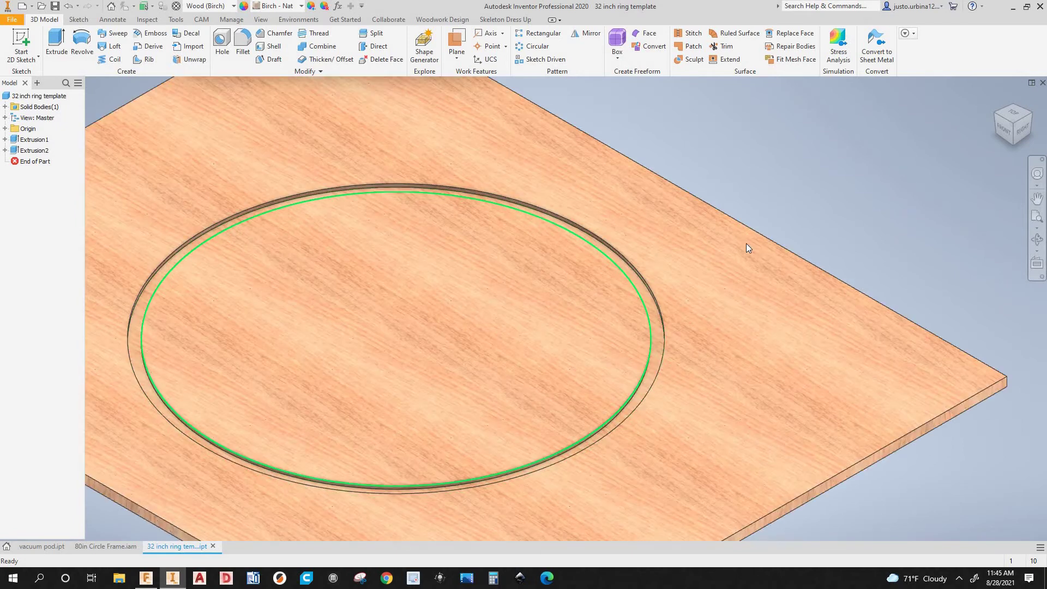
{"action": "scroll", "coordinate": [747, 238], "scroll_direction": "down", "scroll_amount": 3}
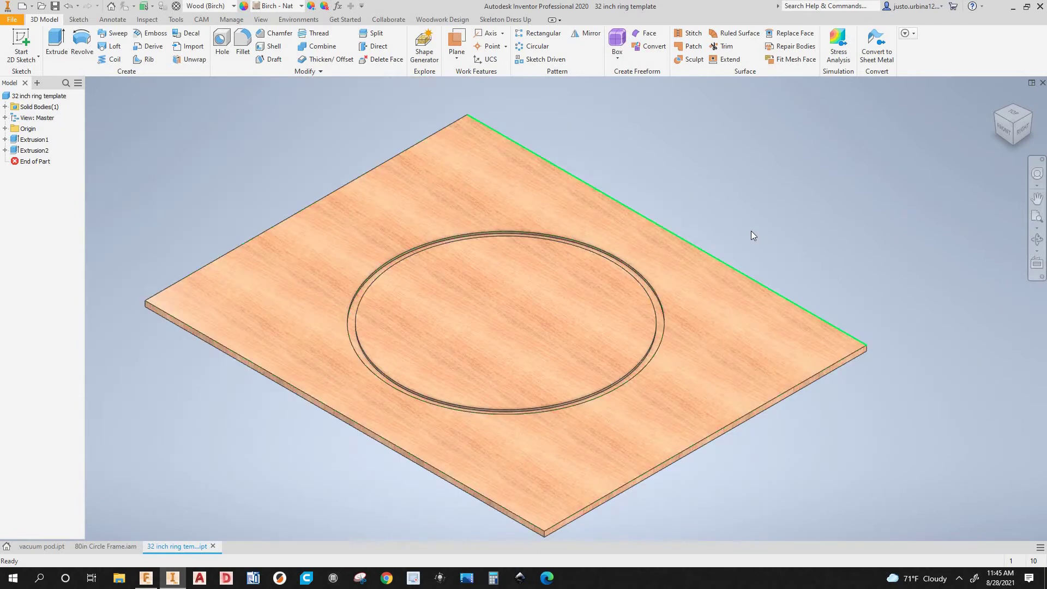
Step: Measure the board's short and long top edges and its thickness at the corner
{"action": "key", "text": "m"}
{"action": "left_click", "coordinate": [814, 383]}
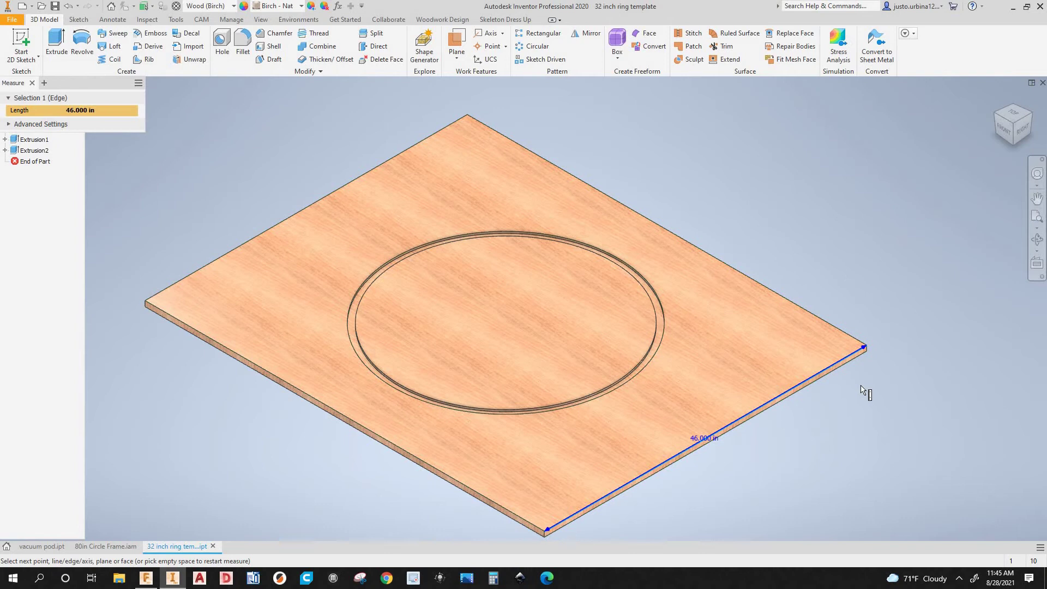
{"action": "left_click", "coordinate": [828, 324]}
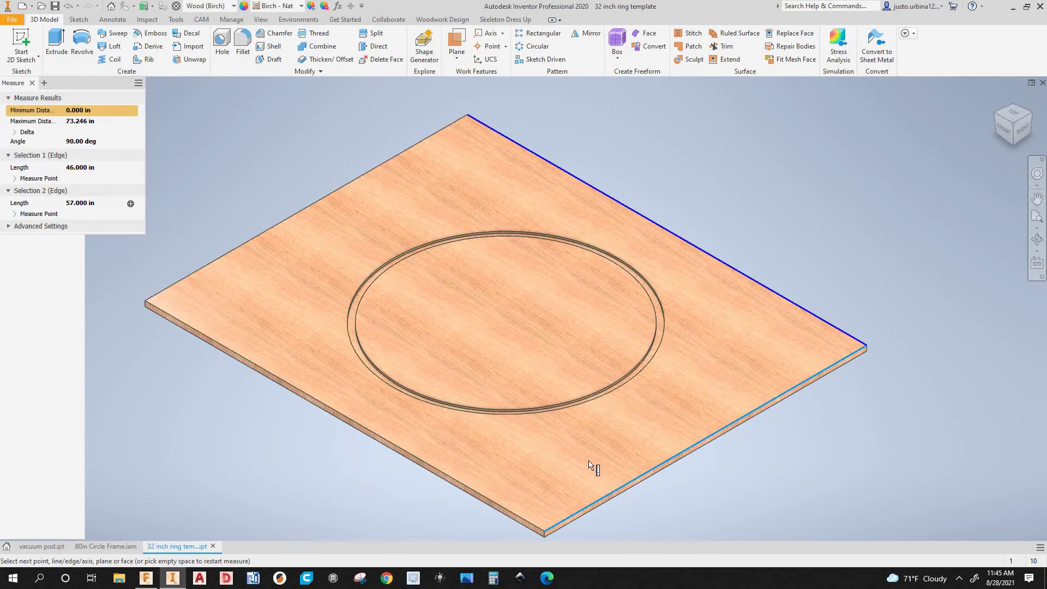
{"action": "scroll", "coordinate": [812, 342], "scroll_direction": "down", "scroll_amount": 5}
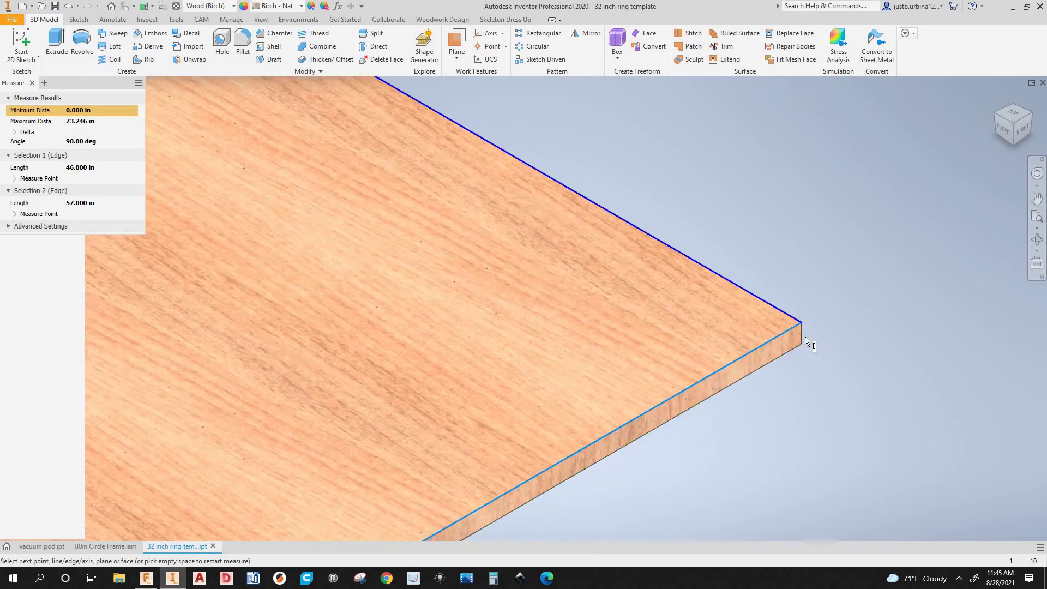
{"action": "left_click", "coordinate": [801, 336]}
{"action": "scroll", "coordinate": [562, 271], "scroll_direction": "up", "scroll_amount": 5}
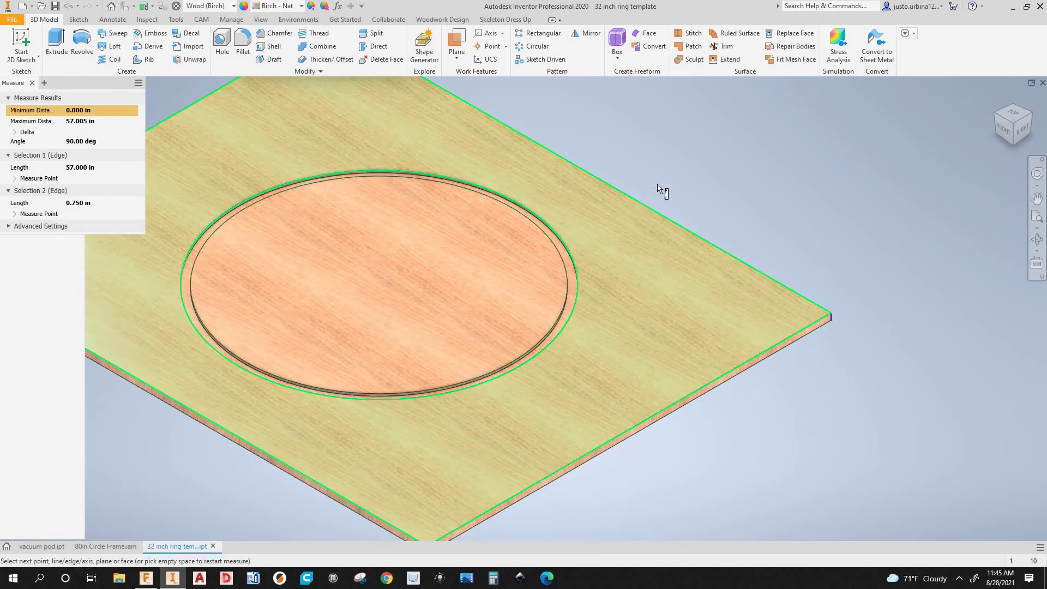
Step: Measure the diameter of the ring groove's outer circle on the board's top face
{"action": "middle_click_drag", "start_coordinate": [678, 197], "coordinate": [694, 189]}
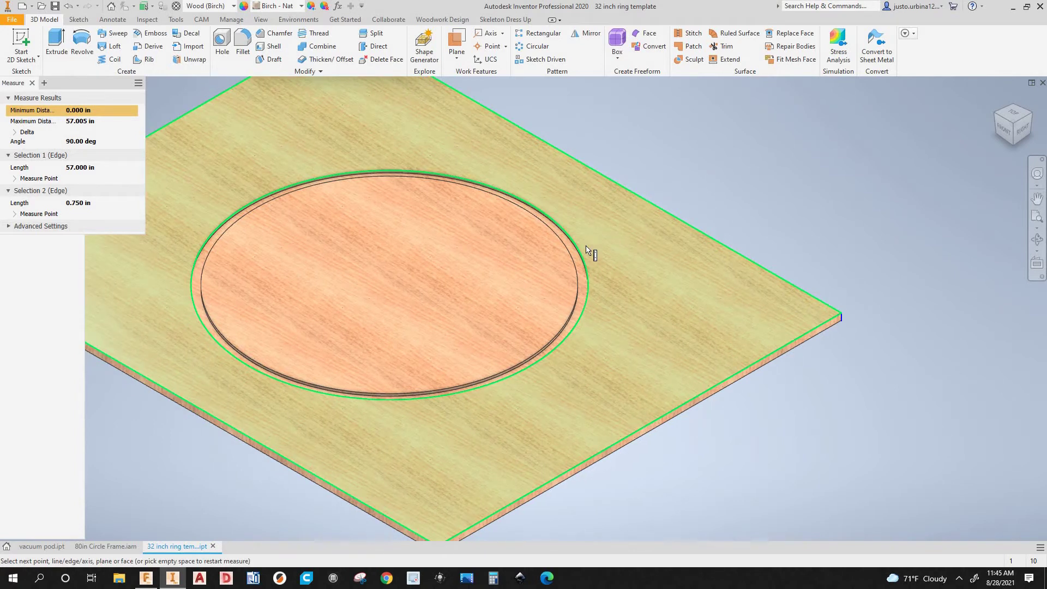
{"action": "left_click", "coordinate": [587, 267]}
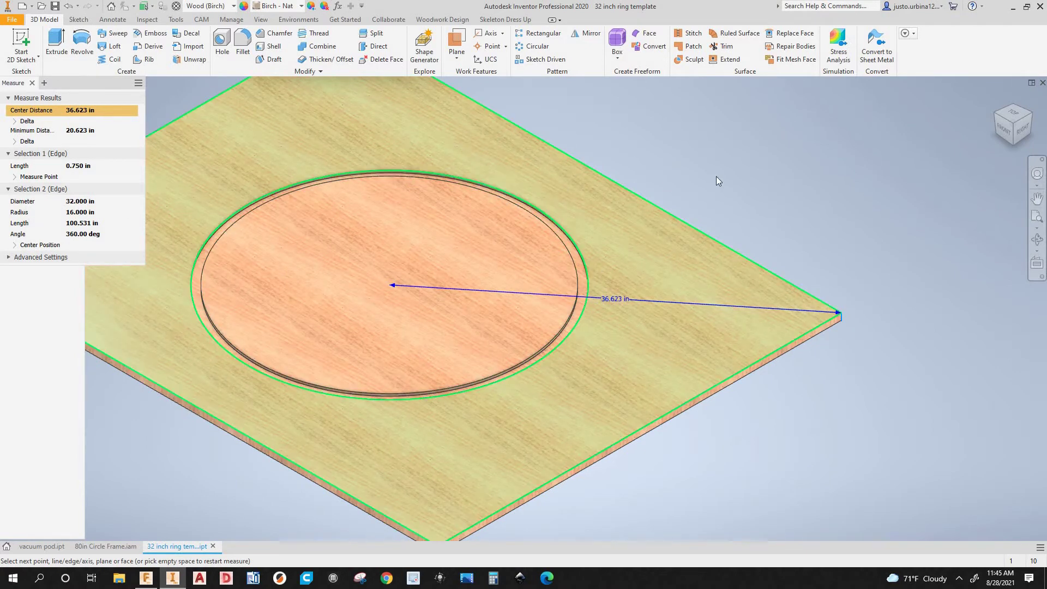
{"action": "key", "text": "Escape"}
{"action": "key", "text": "F6"}
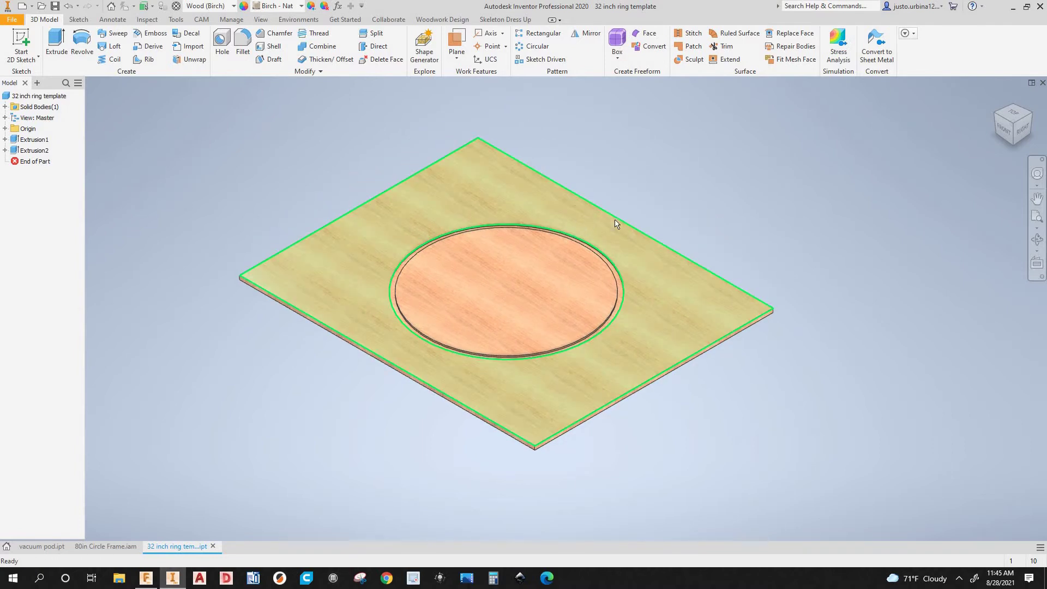
{"action": "scroll", "coordinate": [615, 218], "scroll_direction": "up", "scroll_amount": 3}
{"action": "scroll", "coordinate": [493, 184], "scroll_direction": "down", "scroll_amount": 3}
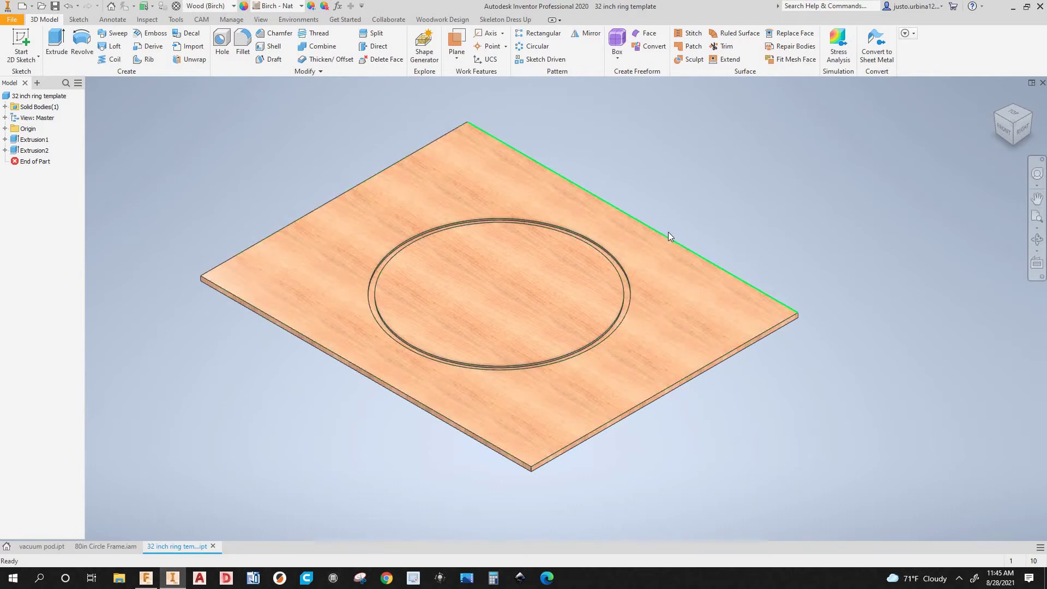
{"action": "scroll", "coordinate": [669, 232], "scroll_direction": "up", "scroll_amount": 2}
{"action": "scroll", "coordinate": [560, 203], "scroll_direction": "down", "scroll_amount": 2}
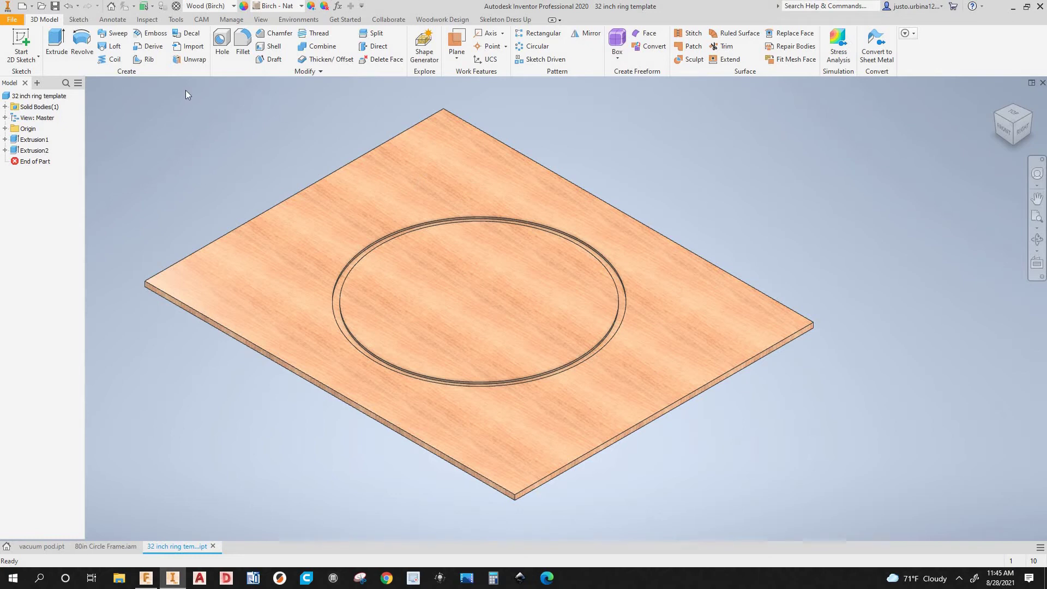
Step: Change the document's length unit to millimeter and apply the setting
{"action": "left_click", "coordinate": [176, 20]}
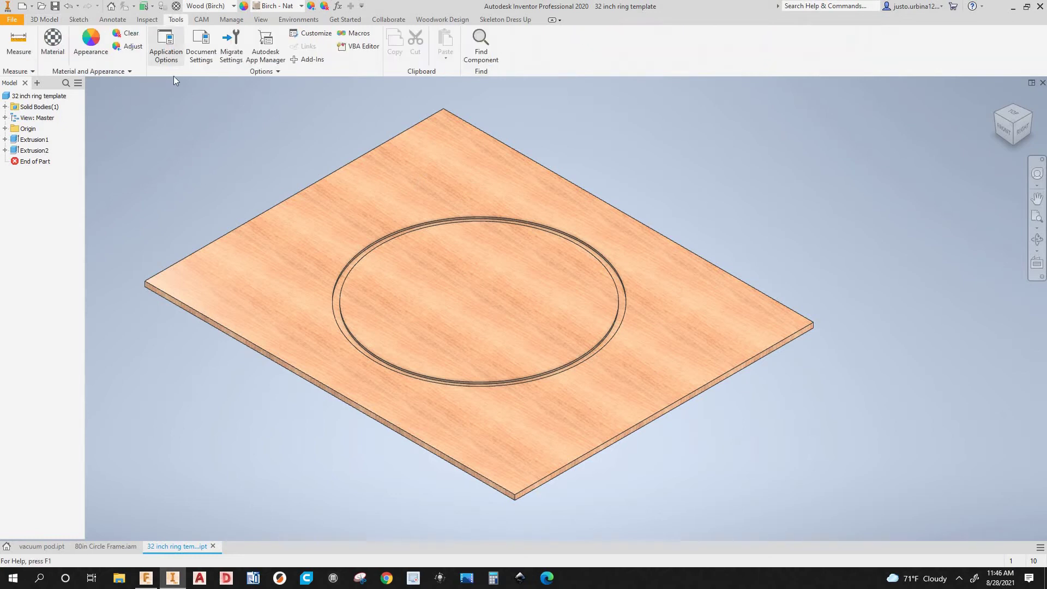
{"action": "left_click", "coordinate": [203, 51]}
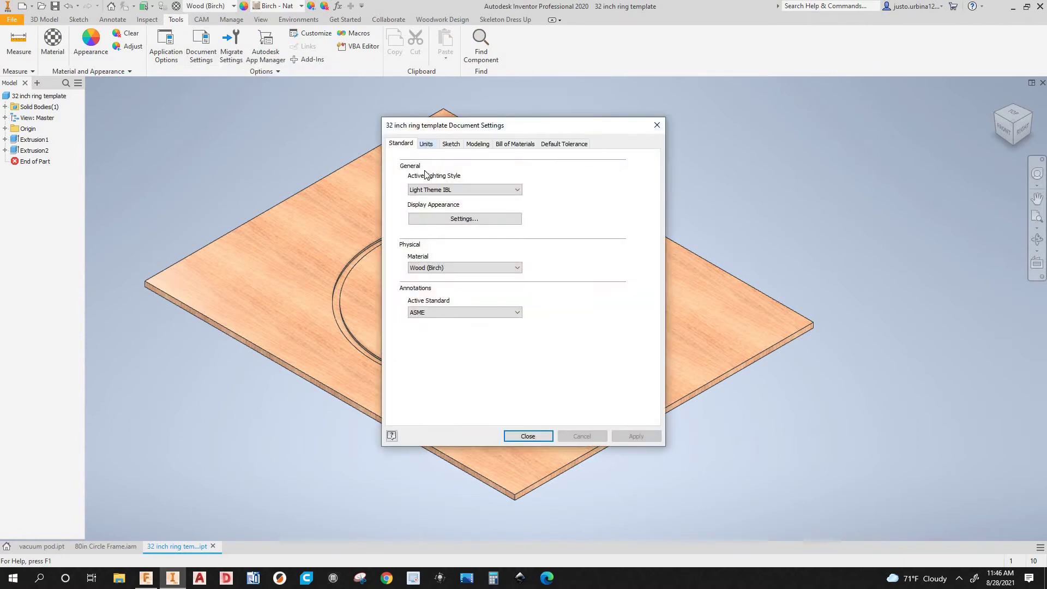
{"action": "left_click", "coordinate": [426, 144]}
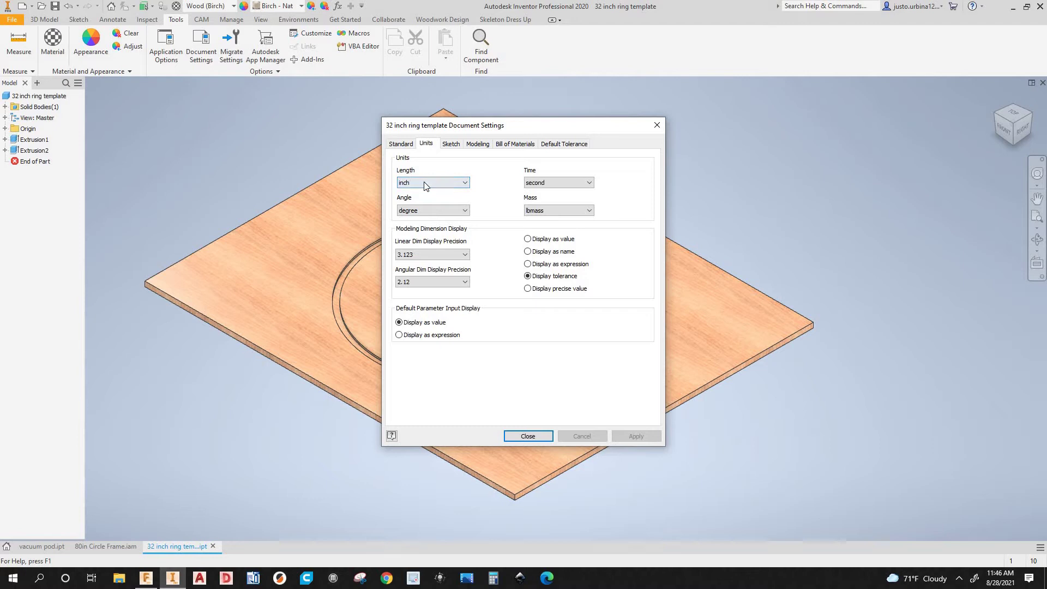
{"action": "left_click", "coordinate": [425, 185]}
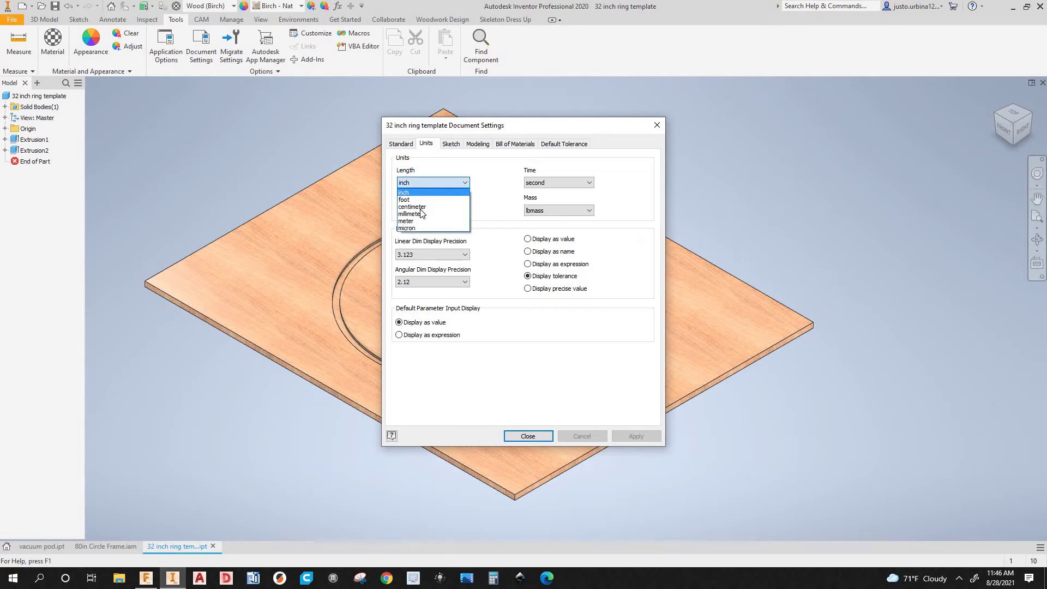
{"action": "left_click", "coordinate": [420, 213]}
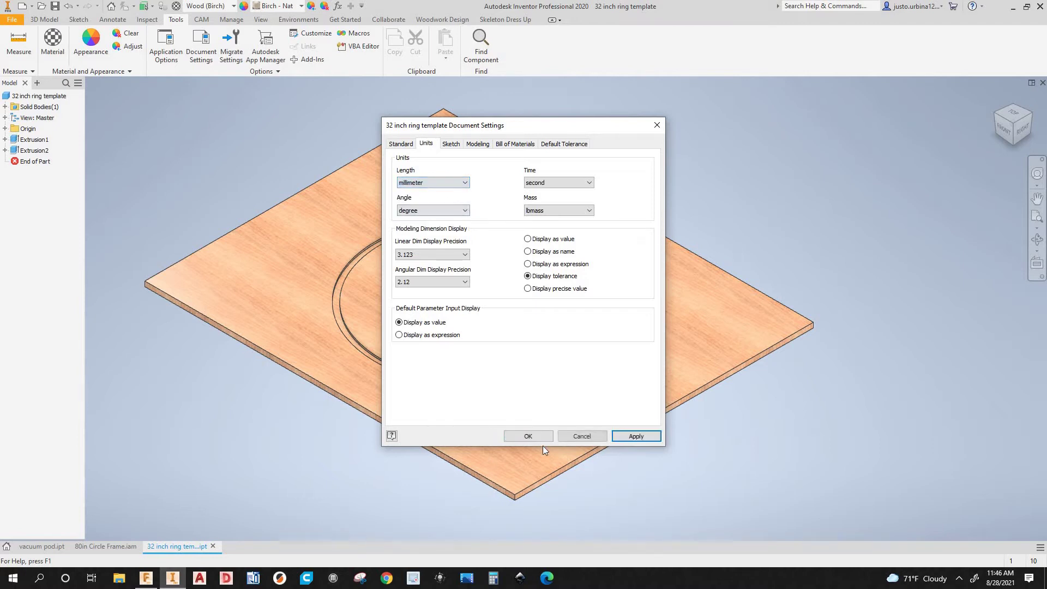
{"action": "left_click", "coordinate": [636, 437]}
{"action": "key", "text": "Return"}
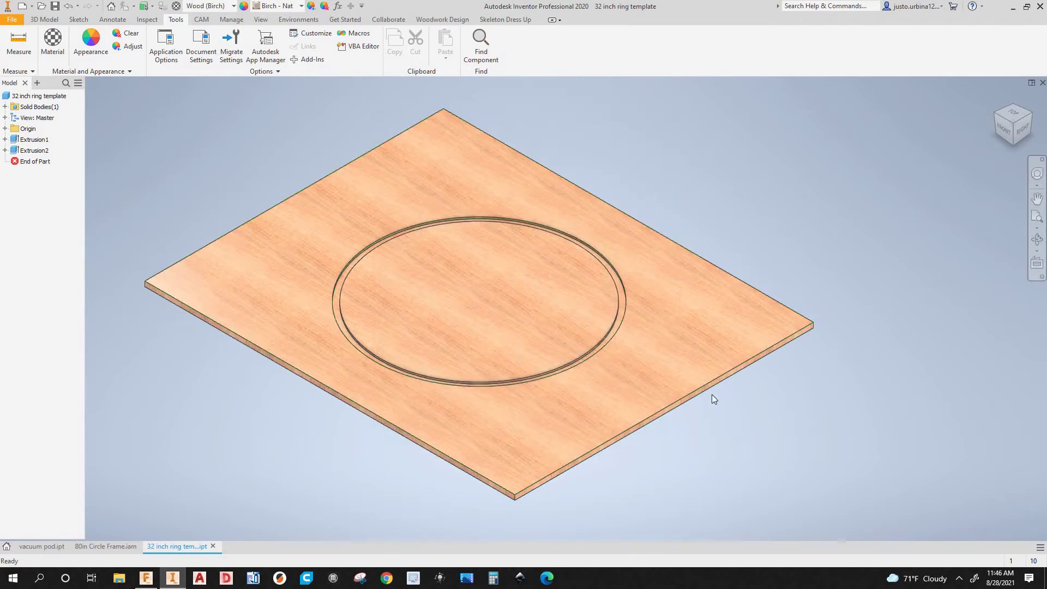
Step: Measure the board's short edge in the new millimeter units
{"action": "key", "text": "m"}
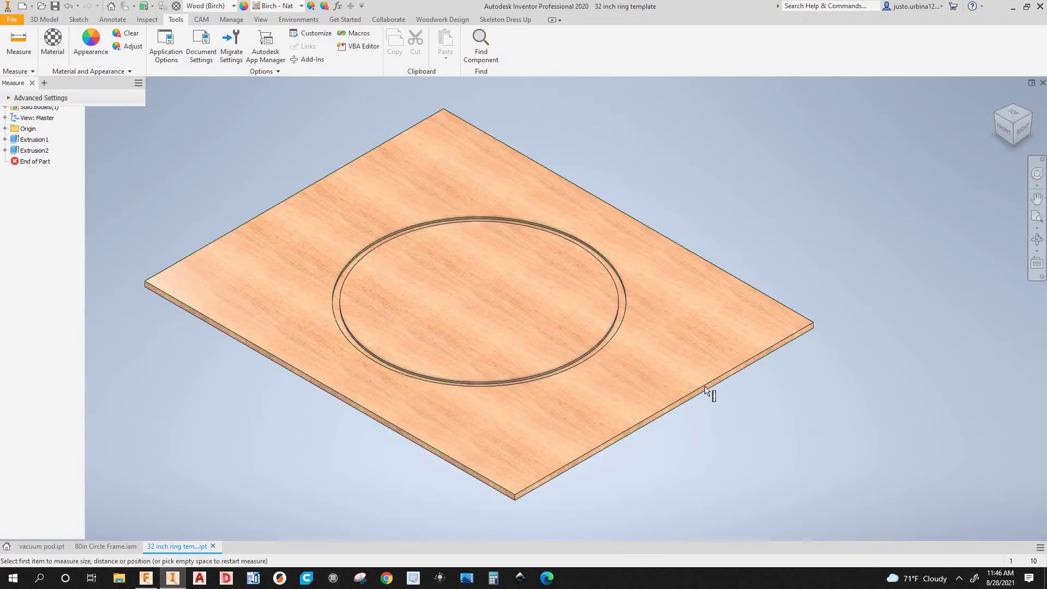
{"action": "left_click", "coordinate": [707, 390]}
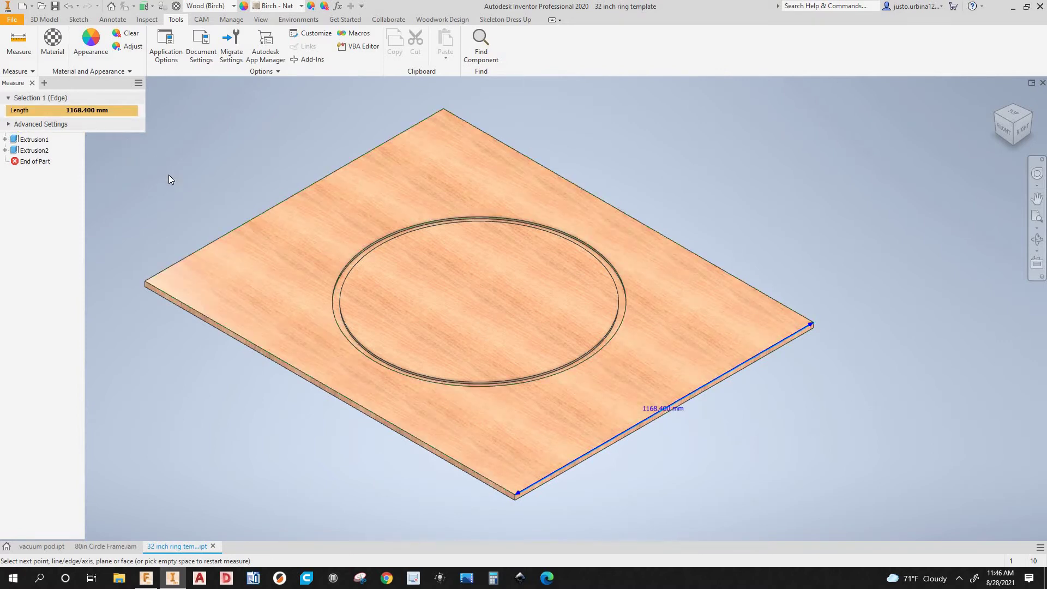
{"action": "key", "text": "Escape"}
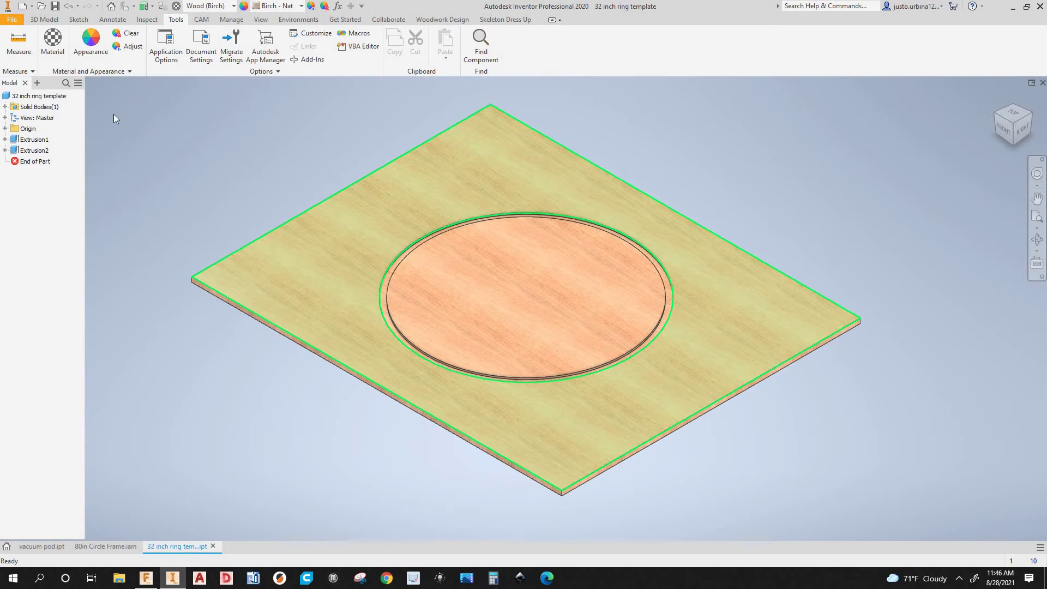
Step: Create a new CAM milling setup and orient its Z axis perpendicular to the board's top face
{"action": "left_click", "coordinate": [198, 20]}
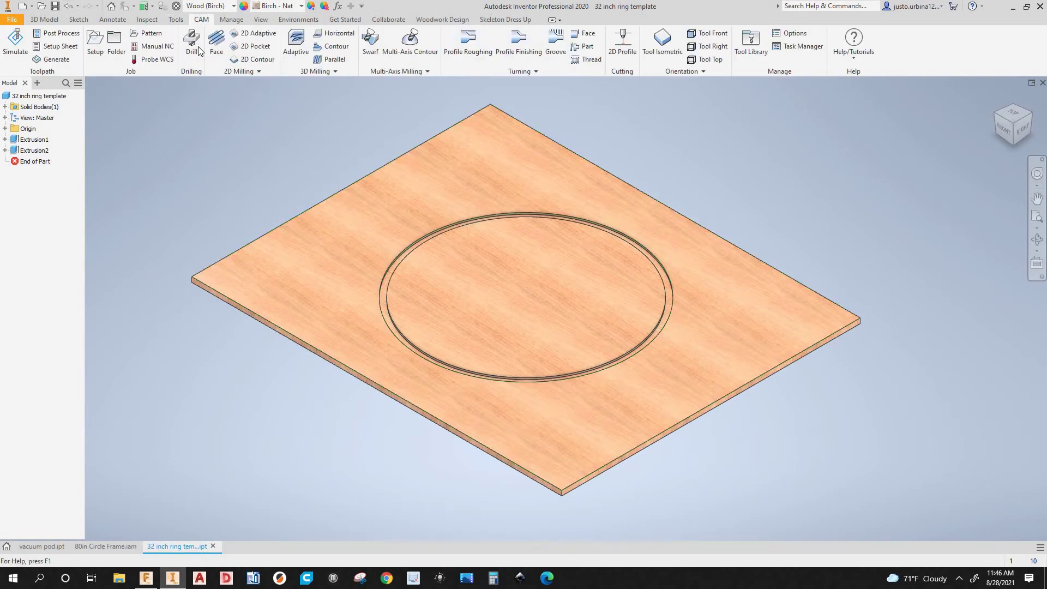
{"action": "middle_click_drag", "start_coordinate": [319, 119], "coordinate": [371, 157]}
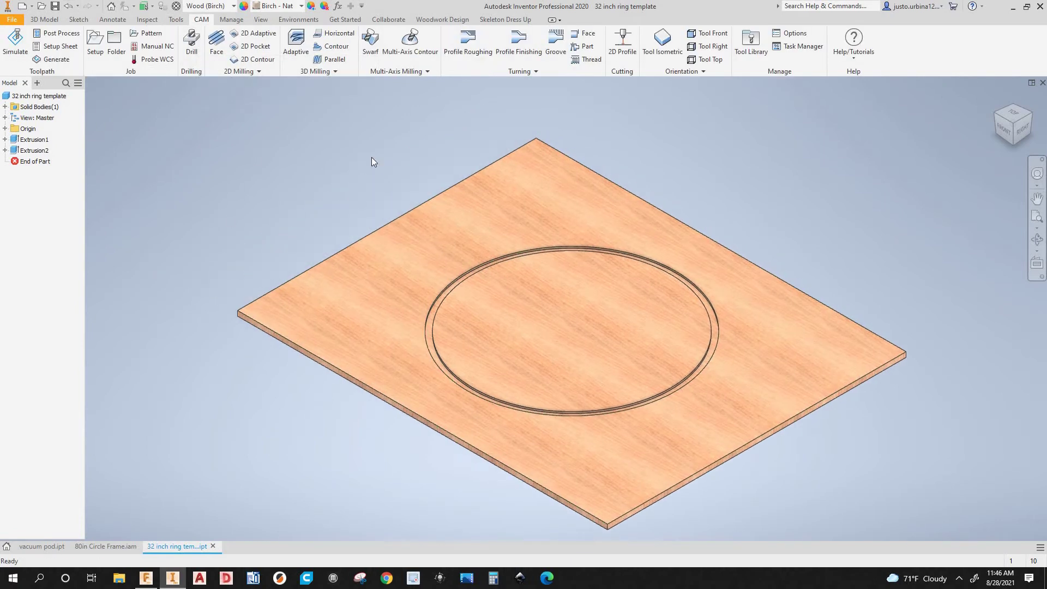
{"action": "left_click", "coordinate": [95, 44]}
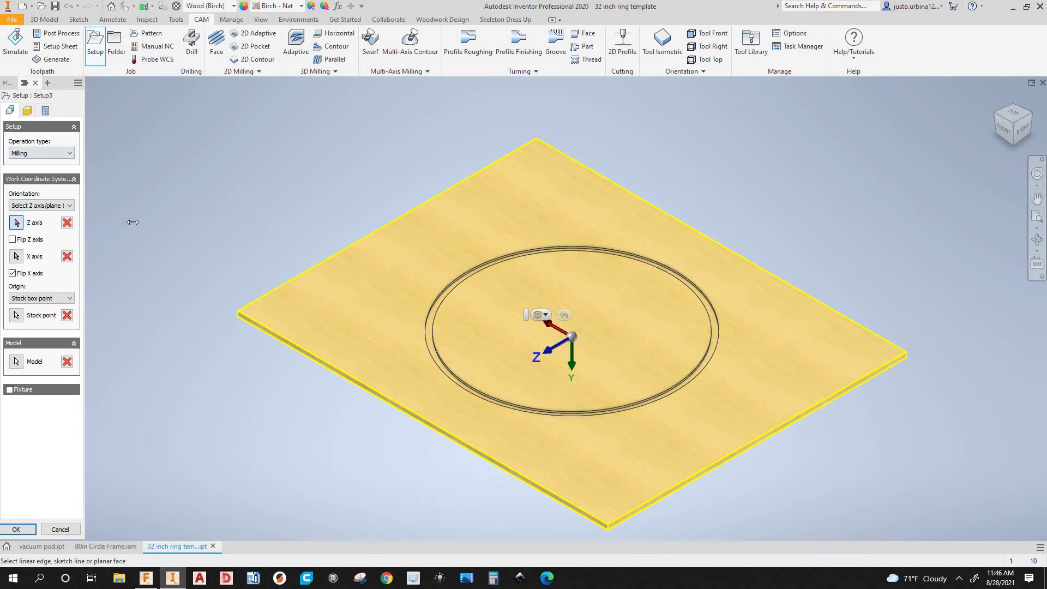
{"action": "left_click_drag", "start_coordinate": [124, 220], "coordinate": [152, 221]}
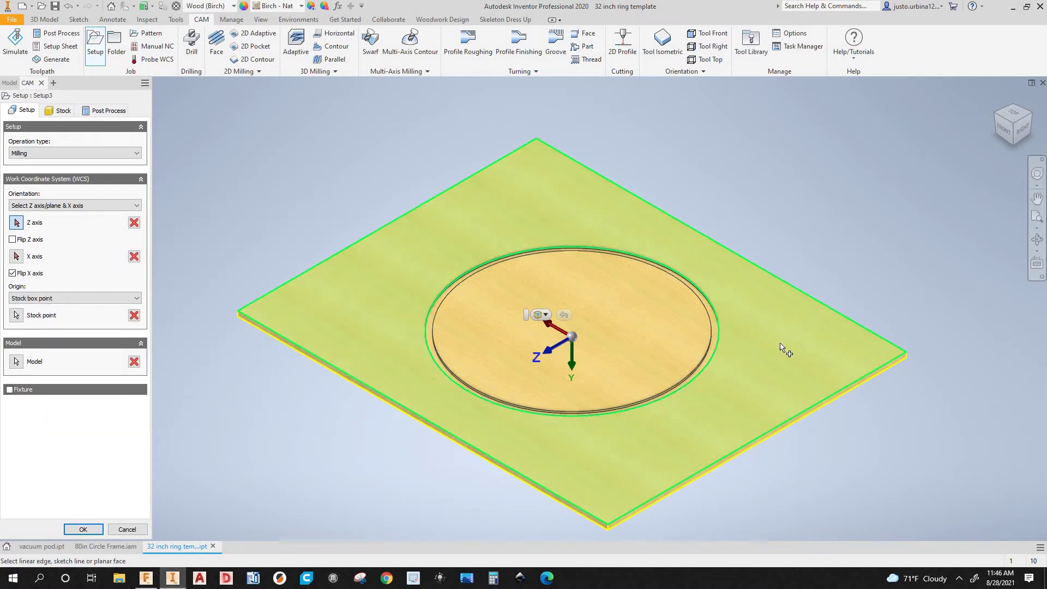
{"action": "left_click", "coordinate": [272, 295]}
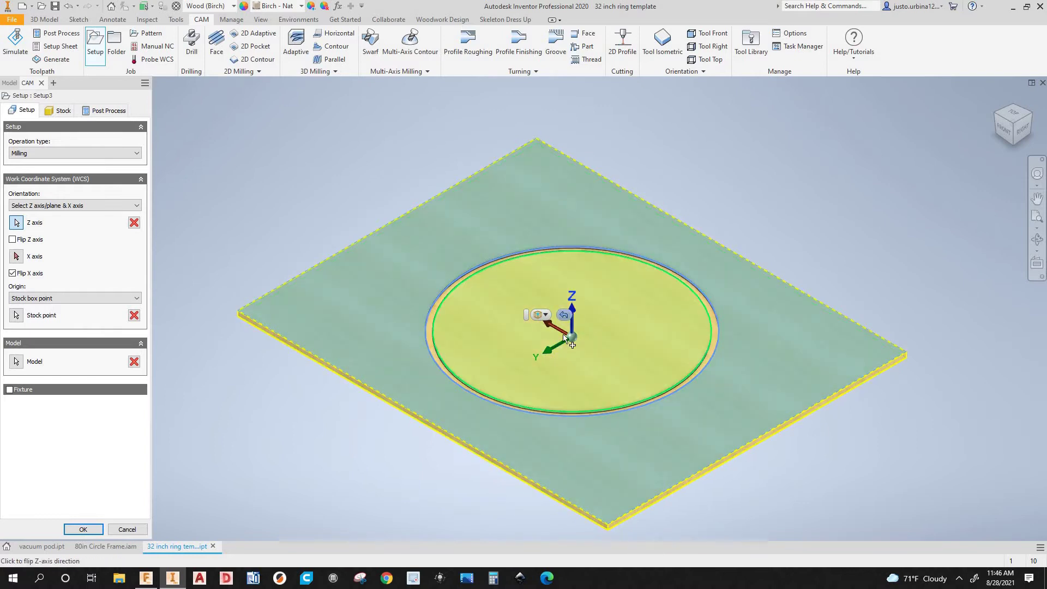
Step: Align the setup's X axis with the board's long front edge
{"action": "scroll", "coordinate": [567, 331], "scroll_direction": "up", "scroll_amount": 5}
{"action": "left_click", "coordinate": [17, 222]}
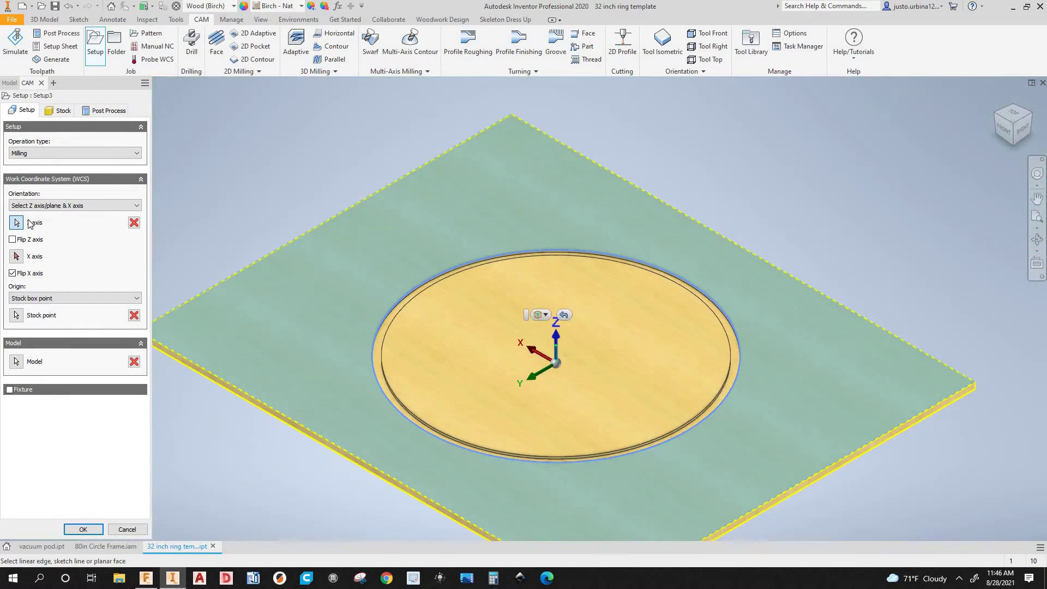
{"action": "left_click", "coordinate": [18, 256]}
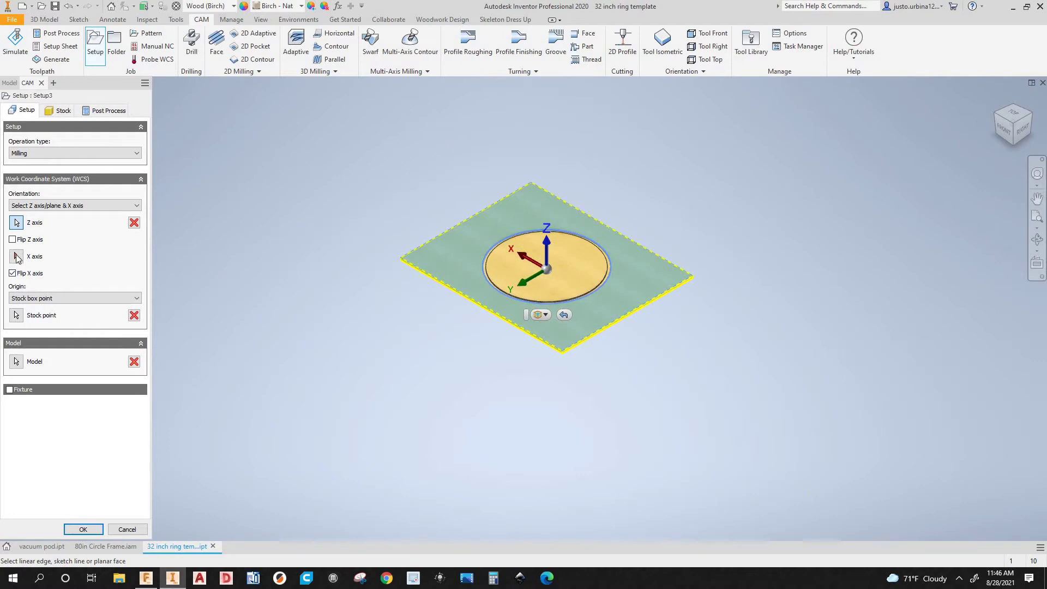
{"action": "scroll", "coordinate": [579, 349], "scroll_direction": "up", "scroll_amount": 4}
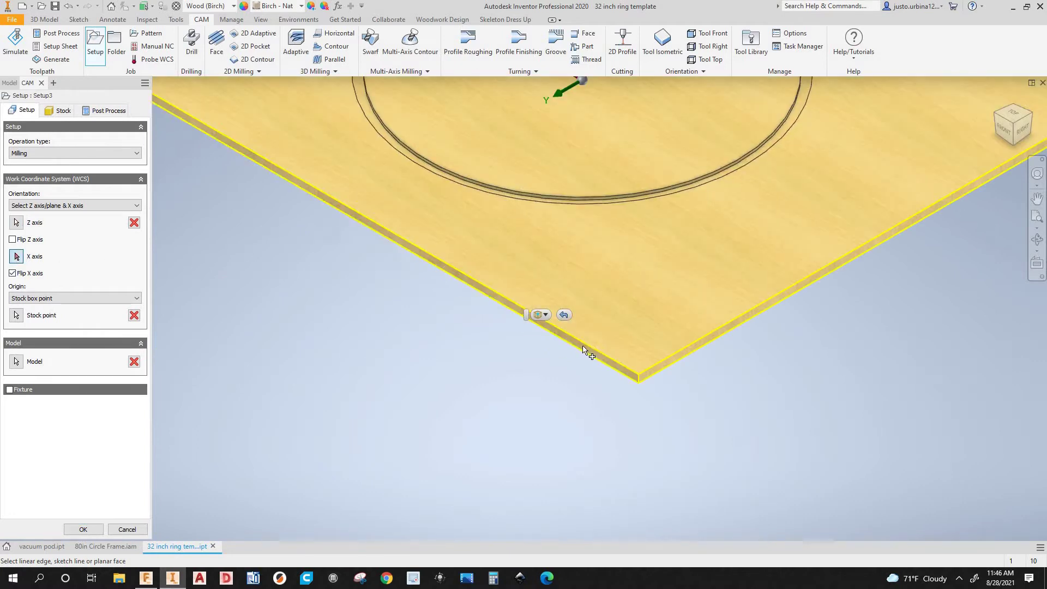
{"action": "left_click", "coordinate": [530, 366]}
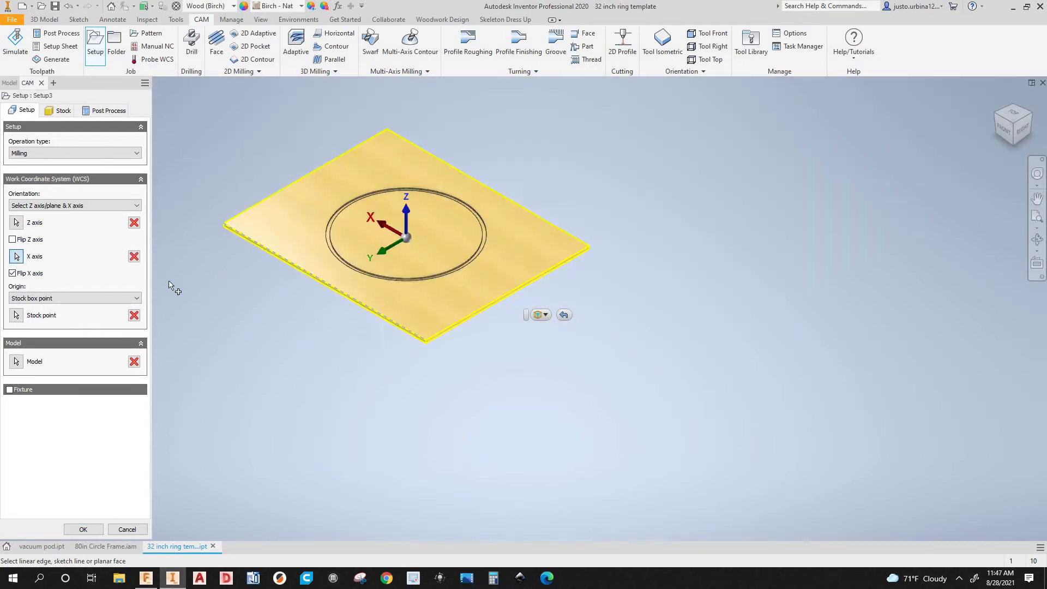
Step: Place the setup's origin on the lowest stock box point at the board's back-right corner and activate the model selection
{"action": "left_click", "coordinate": [18, 319]}
{"action": "scroll", "coordinate": [480, 256], "scroll_direction": "up", "scroll_amount": 4}
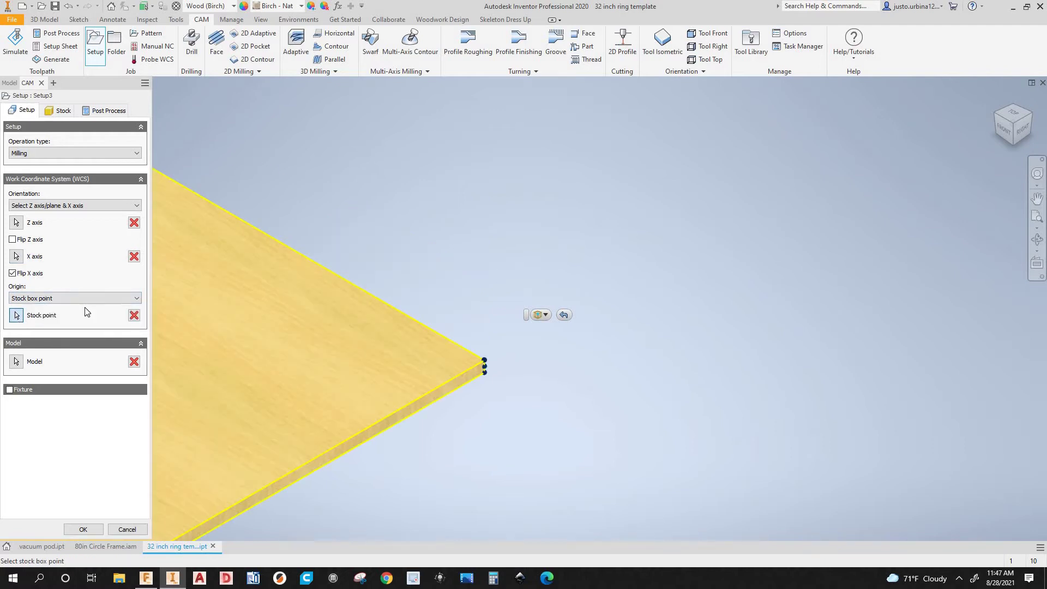
{"action": "middle_click_drag", "start_coordinate": [158, 346], "coordinate": [271, 305]}
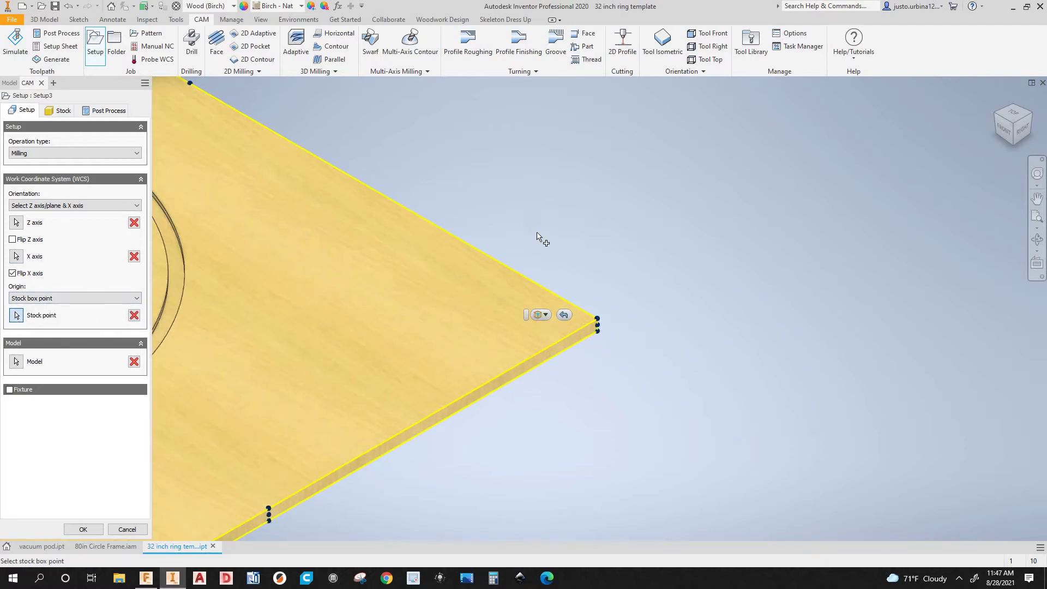
{"action": "scroll", "coordinate": [448, 345], "scroll_direction": "down", "scroll_amount": 4}
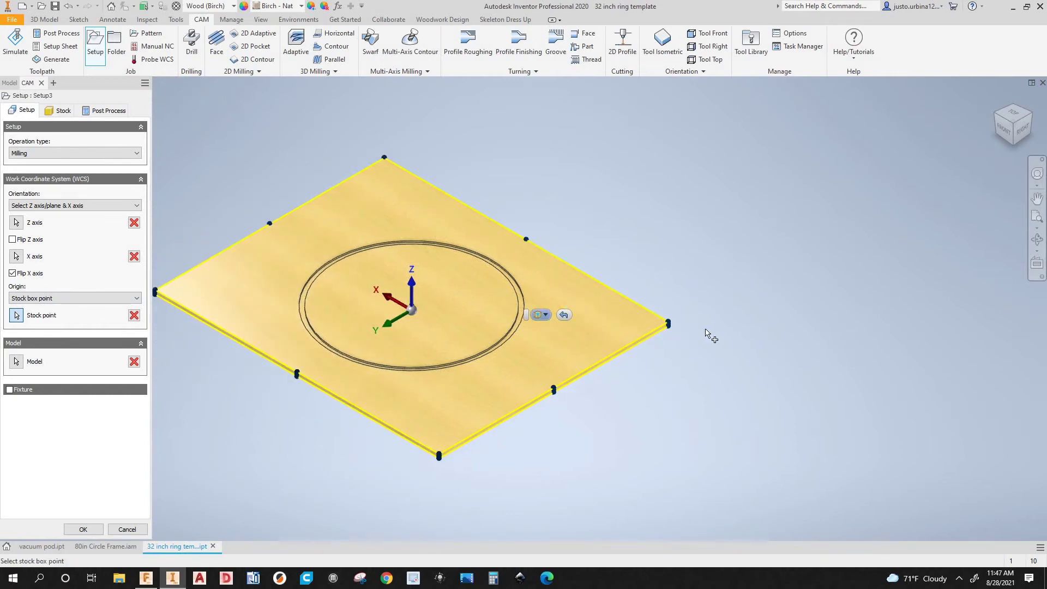
{"action": "scroll", "coordinate": [683, 334], "scroll_direction": "up", "scroll_amount": 4}
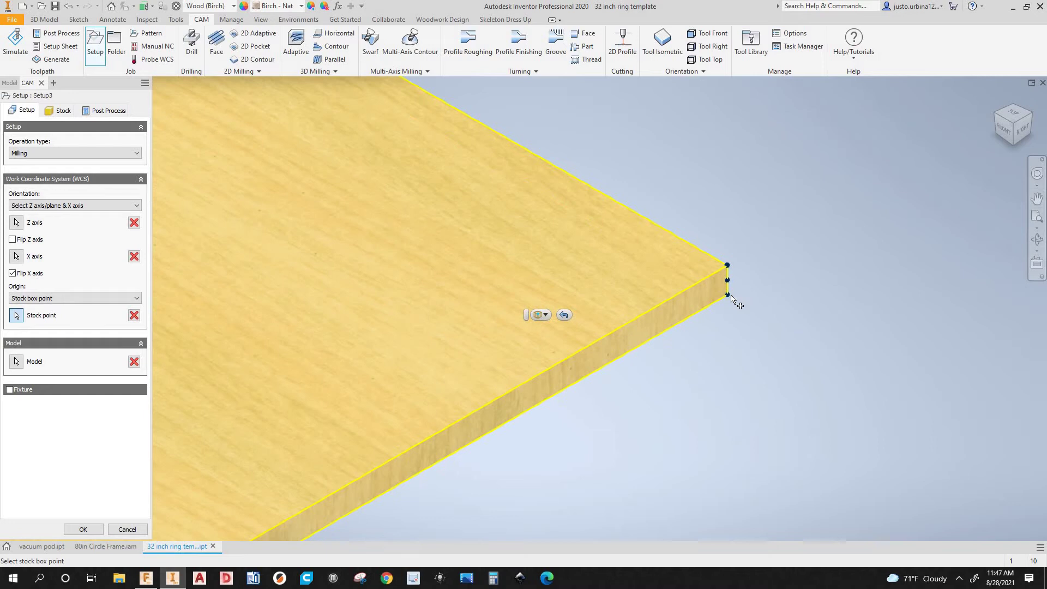
{"action": "left_click", "coordinate": [728, 295]}
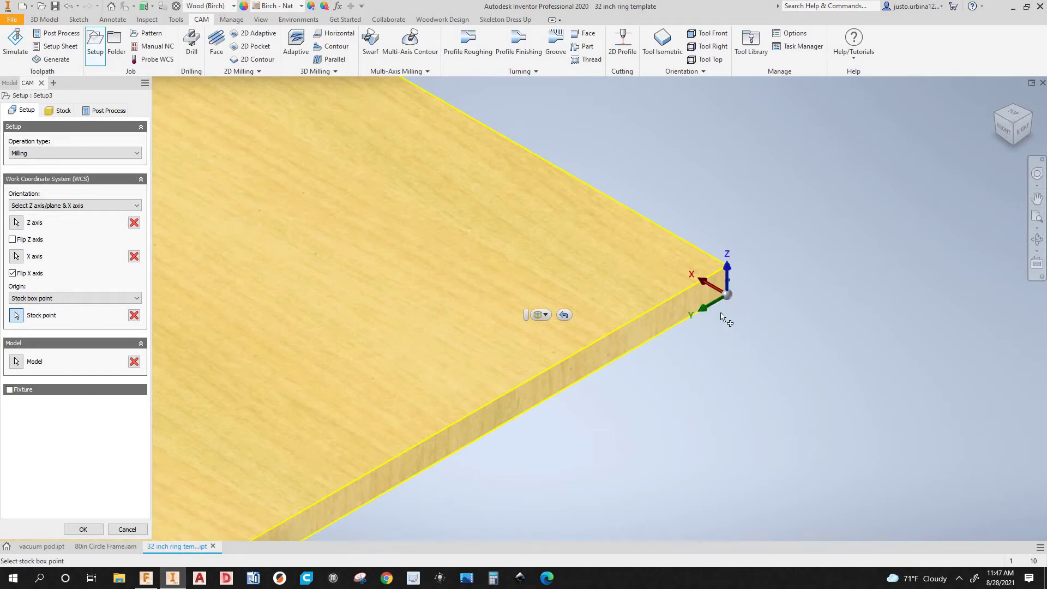
{"action": "scroll", "coordinate": [725, 314], "scroll_direction": "down", "scroll_amount": 3}
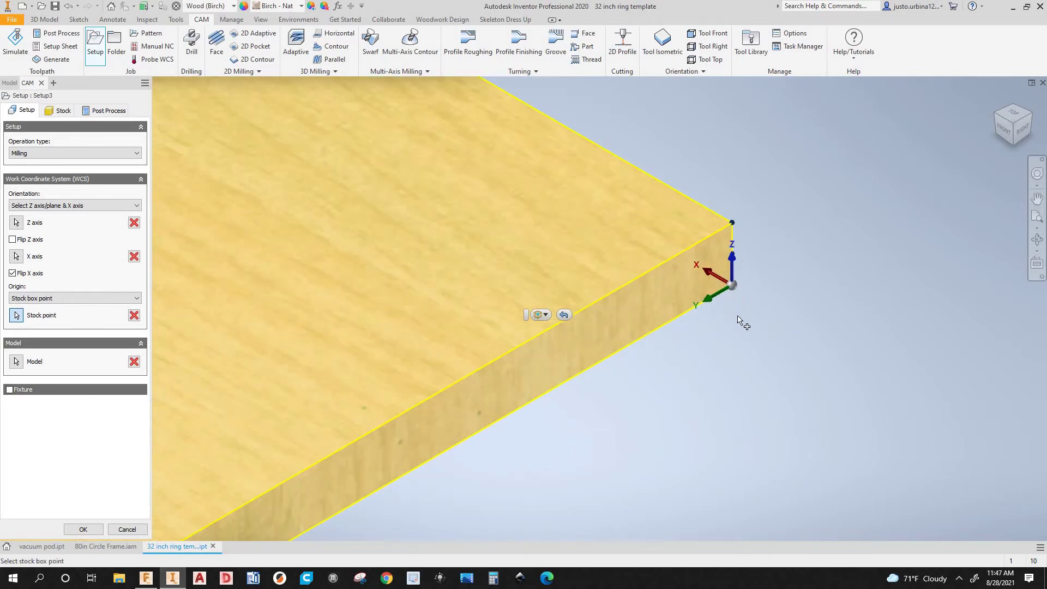
{"action": "scroll", "coordinate": [731, 338], "scroll_direction": "down", "scroll_amount": 5}
{"action": "scroll", "coordinate": [491, 327], "scroll_direction": "up", "scroll_amount": 3}
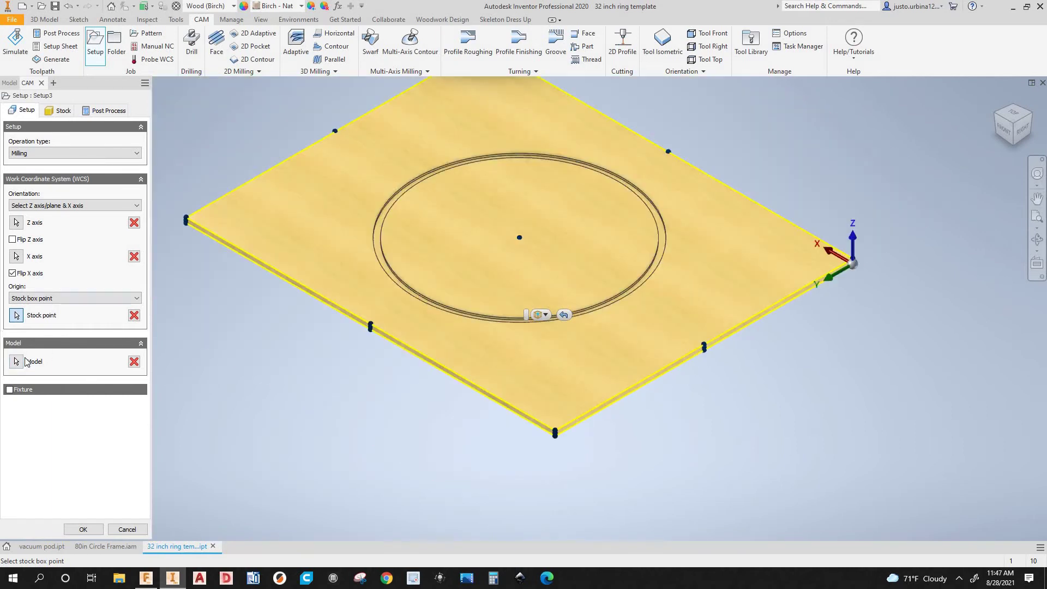
{"action": "left_click", "coordinate": [20, 361]}
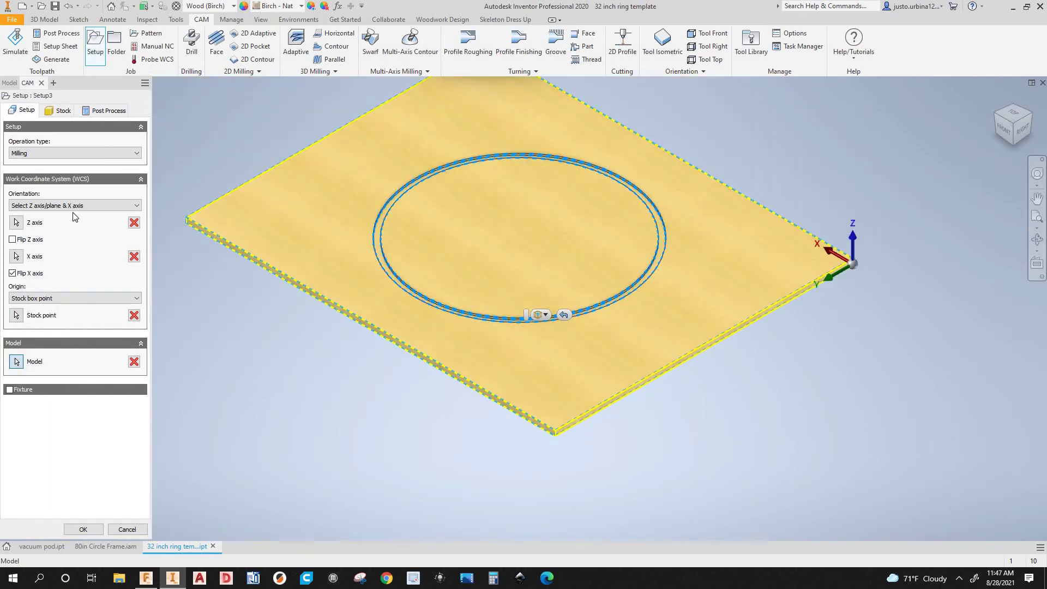
Step: Try a stock top offset of -1 mm, and return it to 0 mm
{"action": "left_click", "coordinate": [62, 111]}
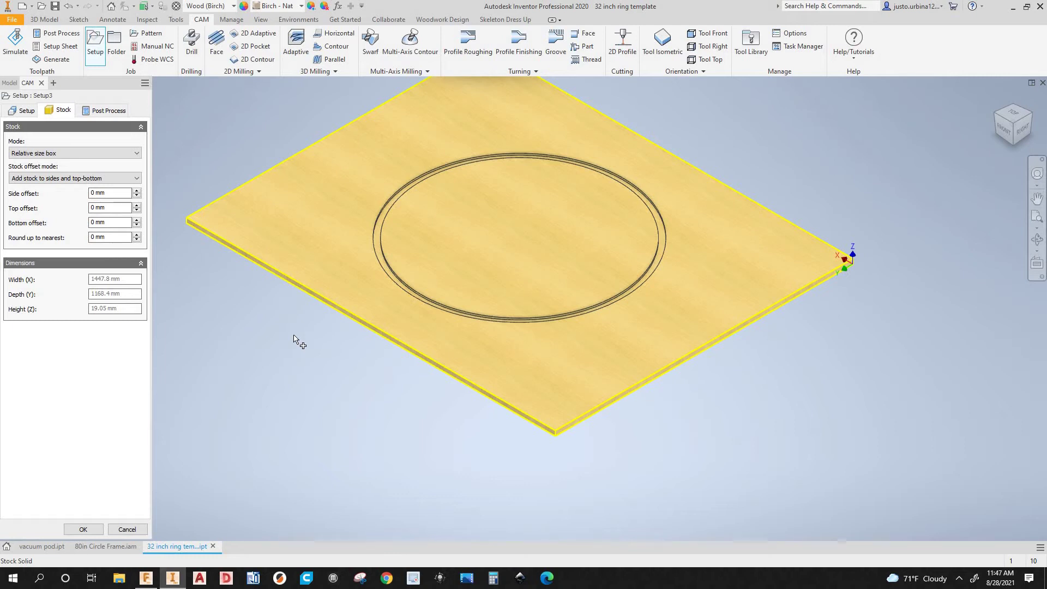
{"action": "double_click", "coordinate": [93, 208]}
{"action": "type", "text": "-1"}
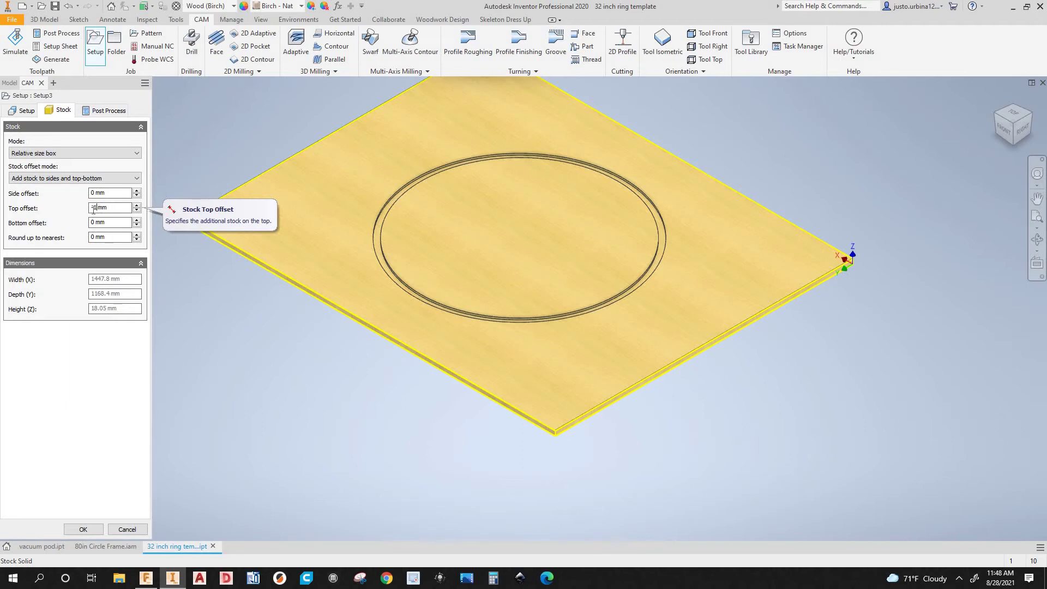
{"action": "double_click", "coordinate": [93, 208]}
{"action": "type", "text": "0"}
Step: Name the program 32_inch_ring_template, add the comment 1/2" 2 flute comment, and finish the setup
{"action": "left_click", "coordinate": [100, 113]}
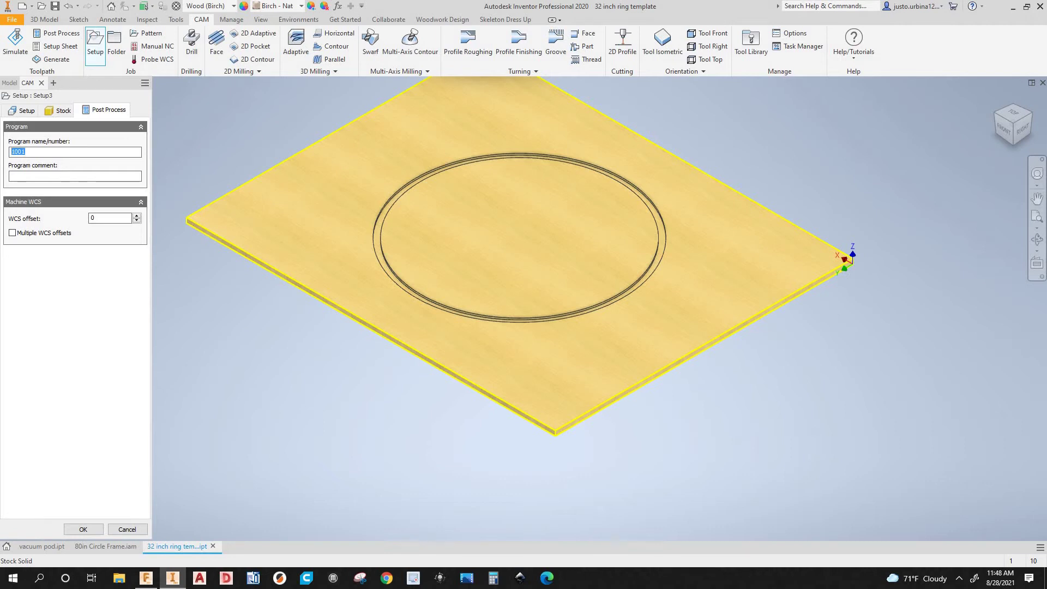
{"action": "type", "text": "32_inch_ring_"}
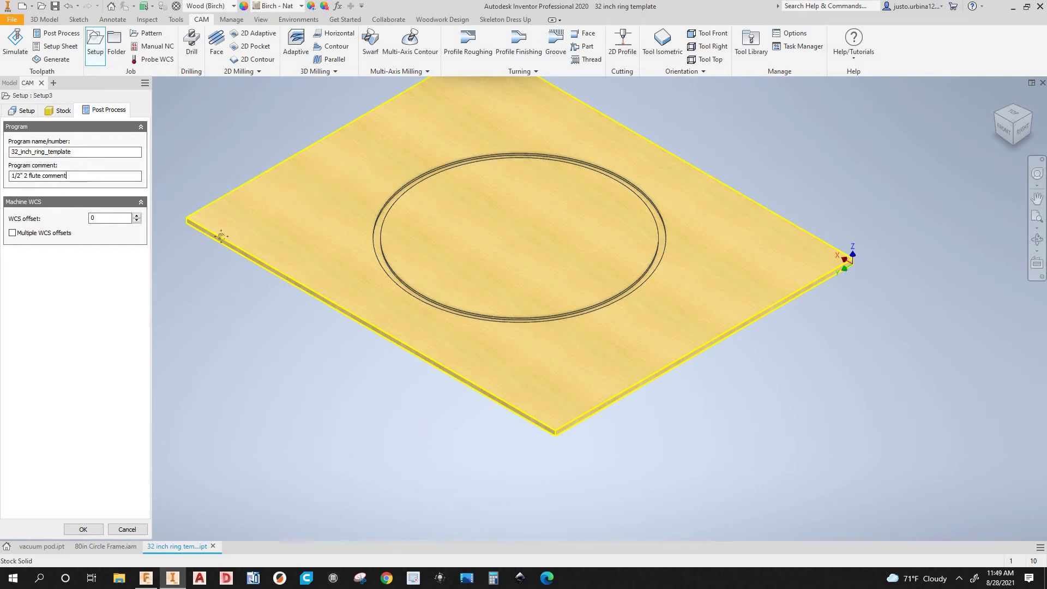
{"action": "middle_click_drag", "start_coordinate": [208, 175], "coordinate": [236, 228]}
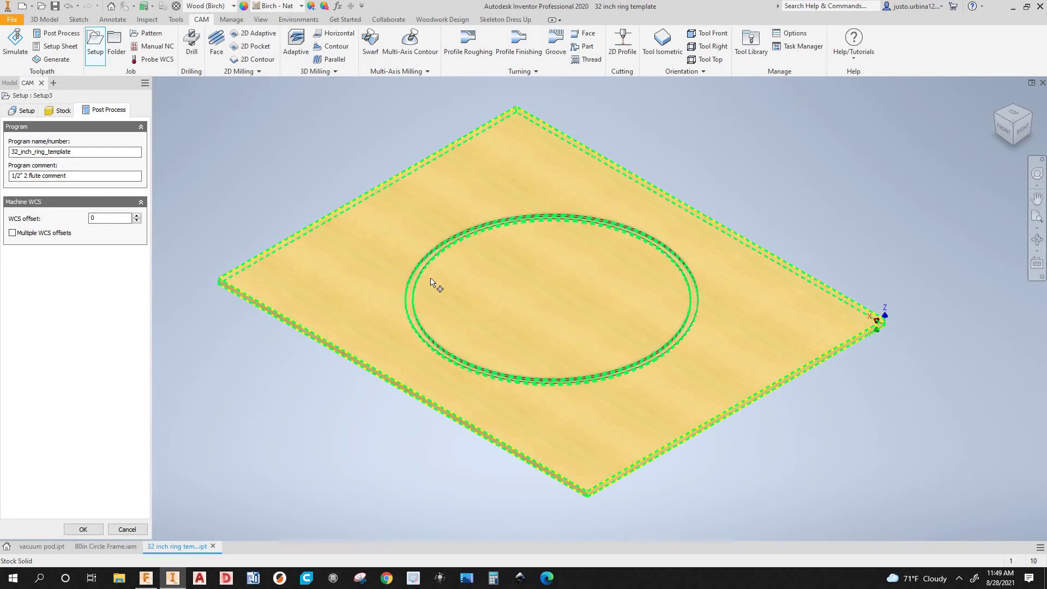
{"action": "scroll", "coordinate": [420, 278], "scroll_direction": "up", "scroll_amount": 3}
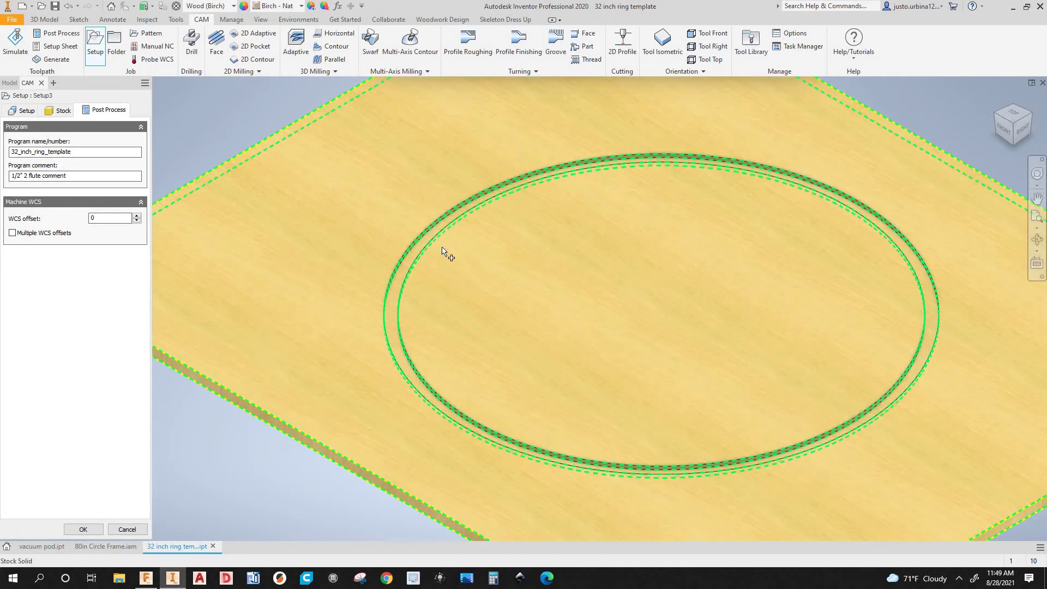
{"action": "scroll", "coordinate": [445, 253], "scroll_direction": "down", "scroll_amount": 3}
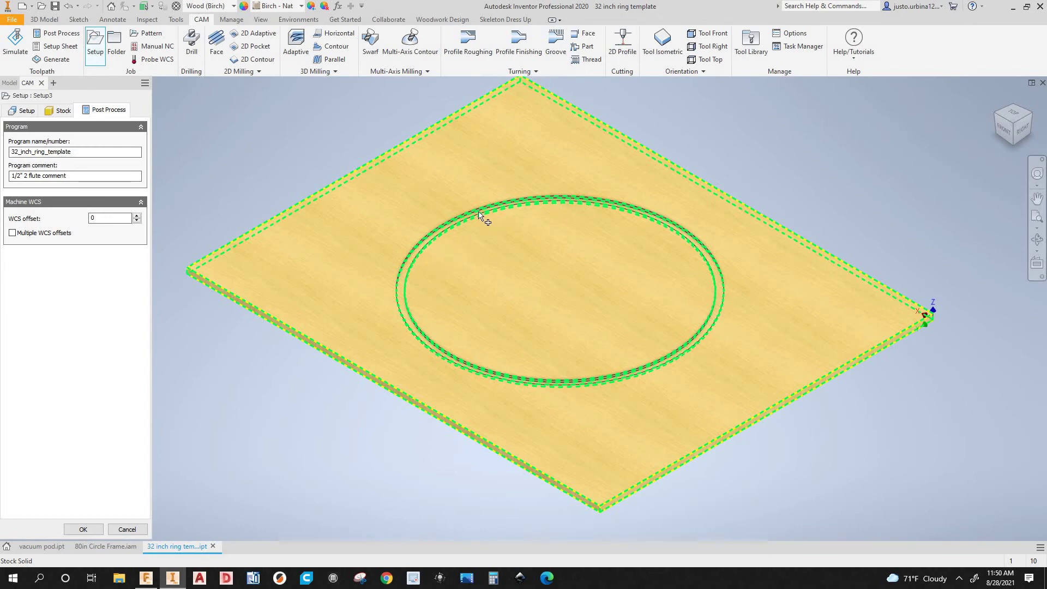
{"action": "scroll", "coordinate": [479, 213], "scroll_direction": "down", "scroll_amount": 3}
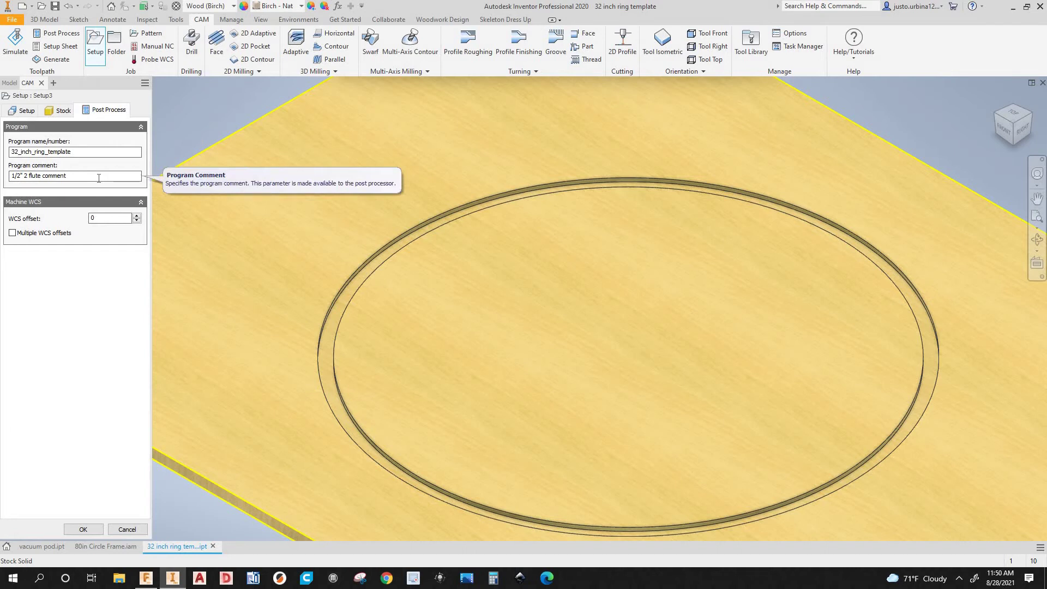
{"action": "scroll", "coordinate": [417, 322], "scroll_direction": "down", "scroll_amount": 3}
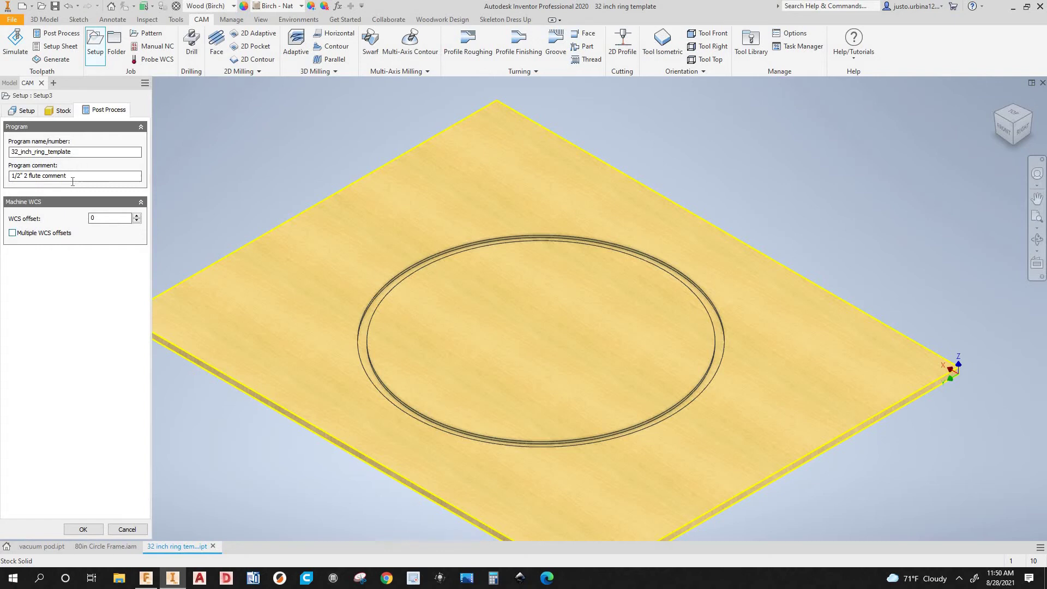
{"action": "left_click", "coordinate": [83, 530]}
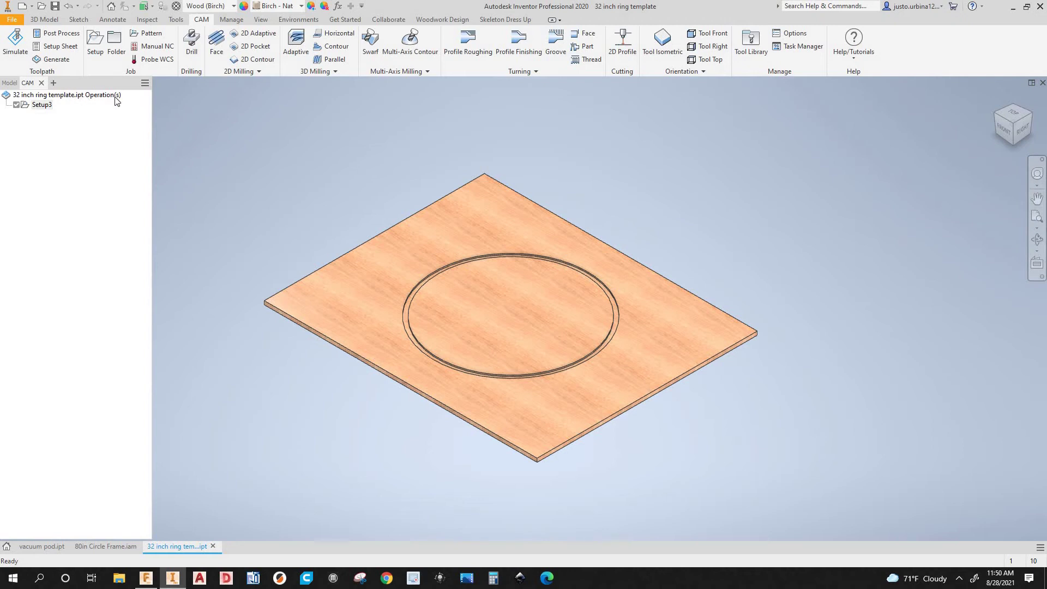
Step: Start a 2D Pocket operation with the 12.7 mm flat mill 46218 from the Weeke cnc machine library
{"action": "left_click", "coordinate": [262, 49]}
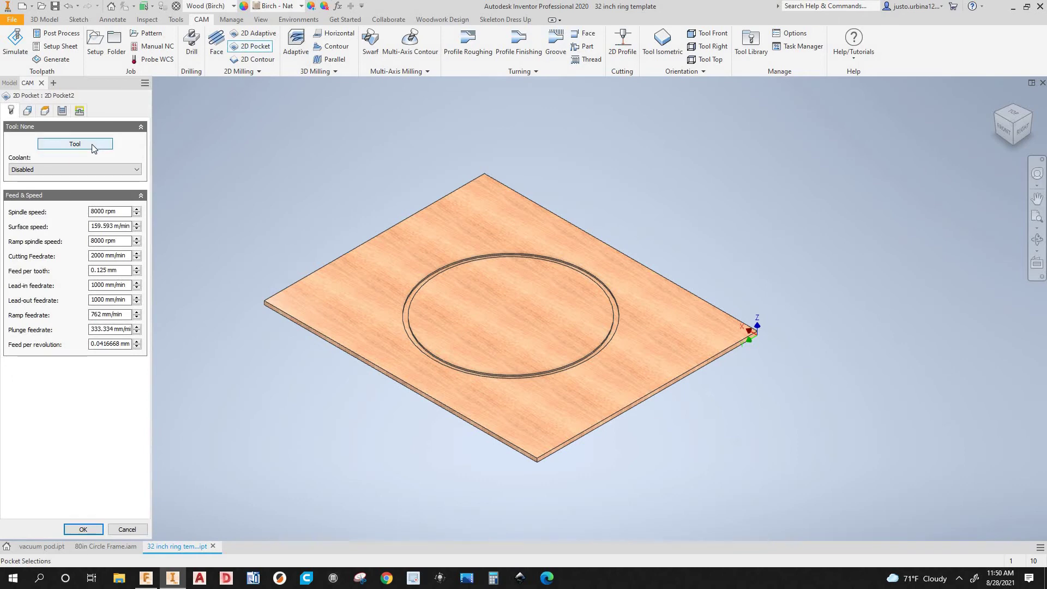
{"action": "left_click", "coordinate": [92, 144]}
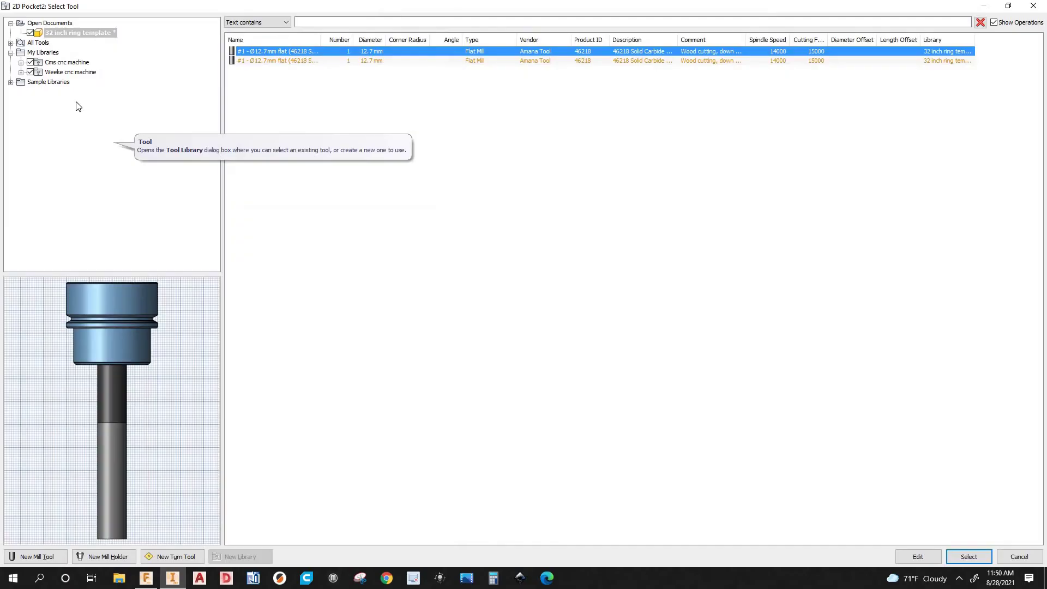
{"action": "left_click", "coordinate": [71, 73]}
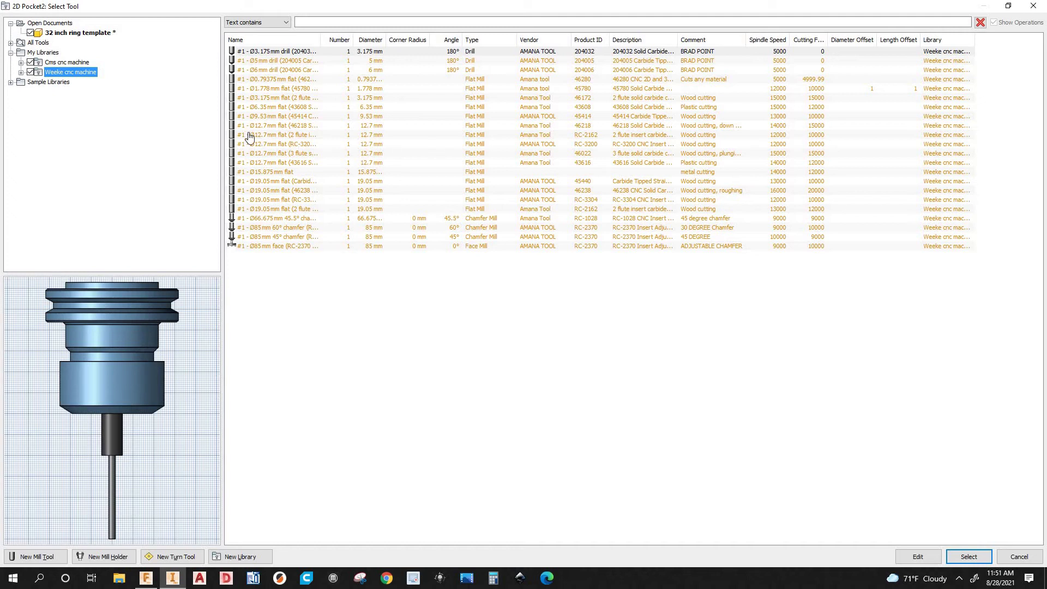
{"action": "left_click", "coordinate": [279, 128]}
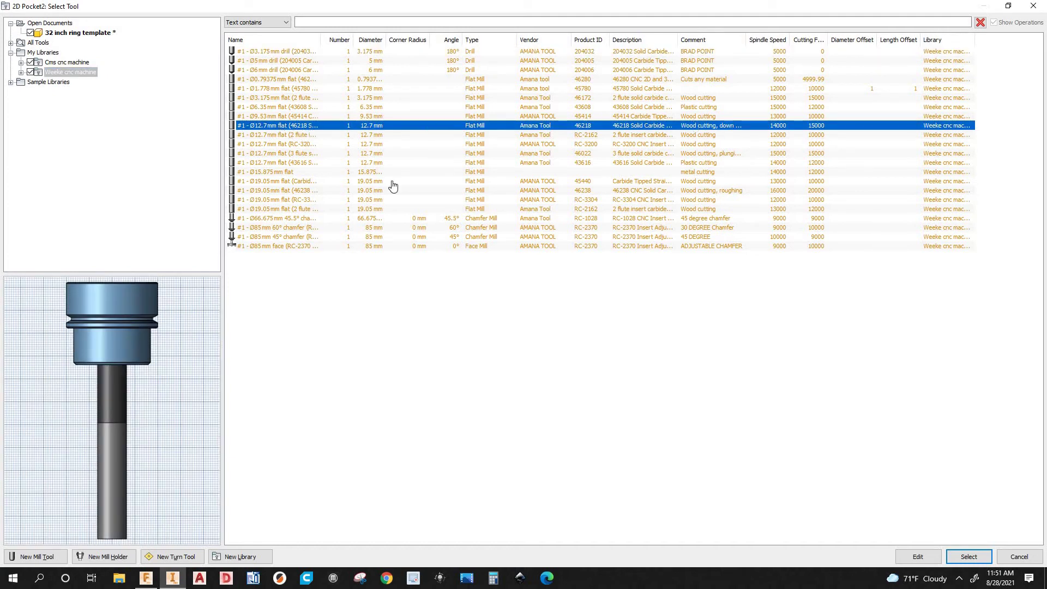
{"action": "left_click", "coordinate": [969, 557]}
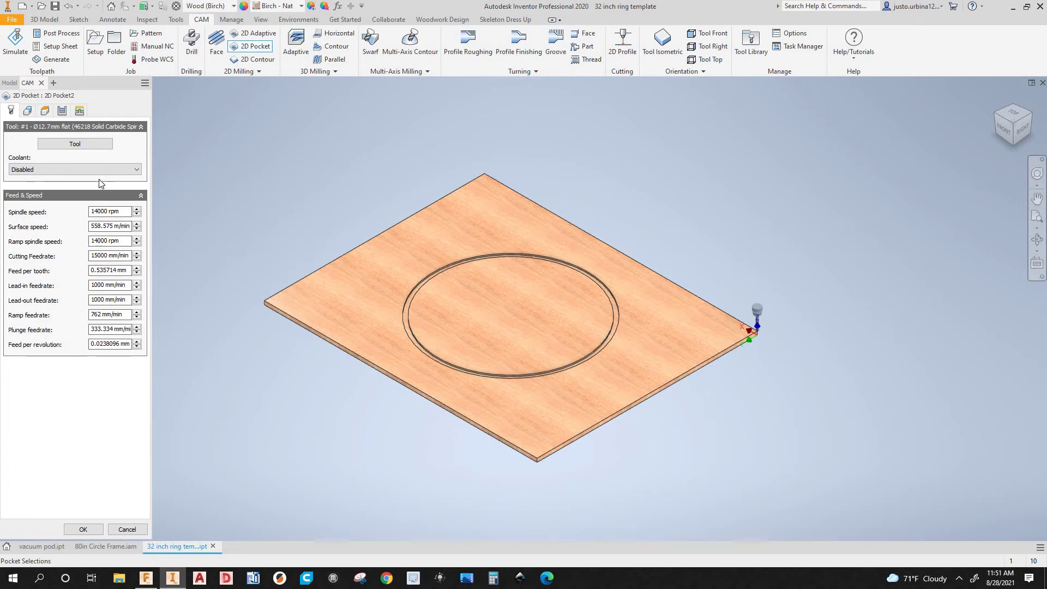
Step: Set the pocket's bottom height offset to 0 mm from the selected contours
{"action": "left_click", "coordinate": [27, 111]}
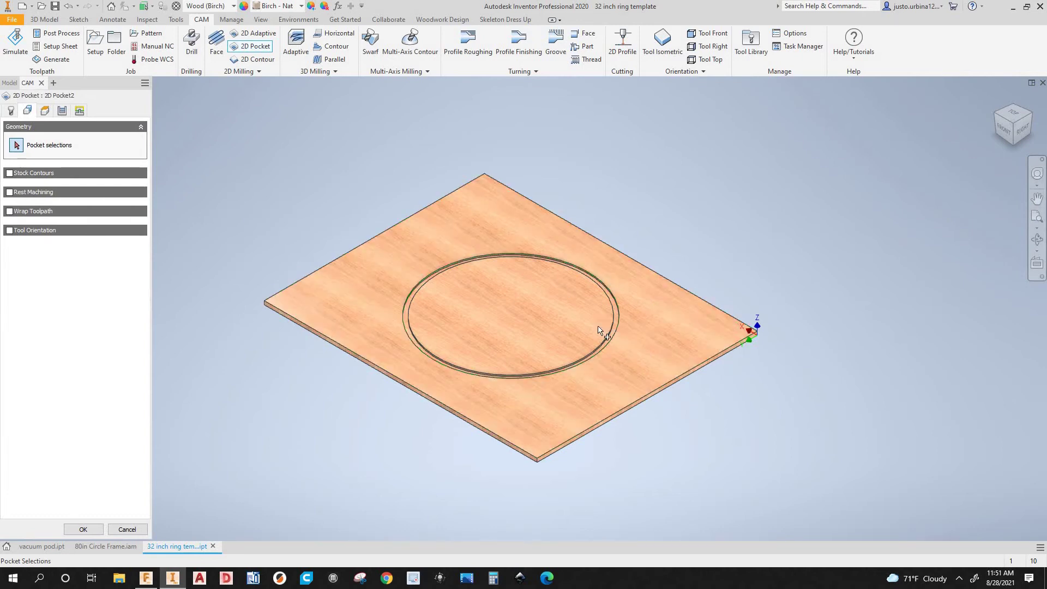
{"action": "scroll", "coordinate": [598, 329], "scroll_direction": "up", "scroll_amount": 10}
{"action": "scroll", "coordinate": [595, 339], "scroll_direction": "down", "scroll_amount": 8}
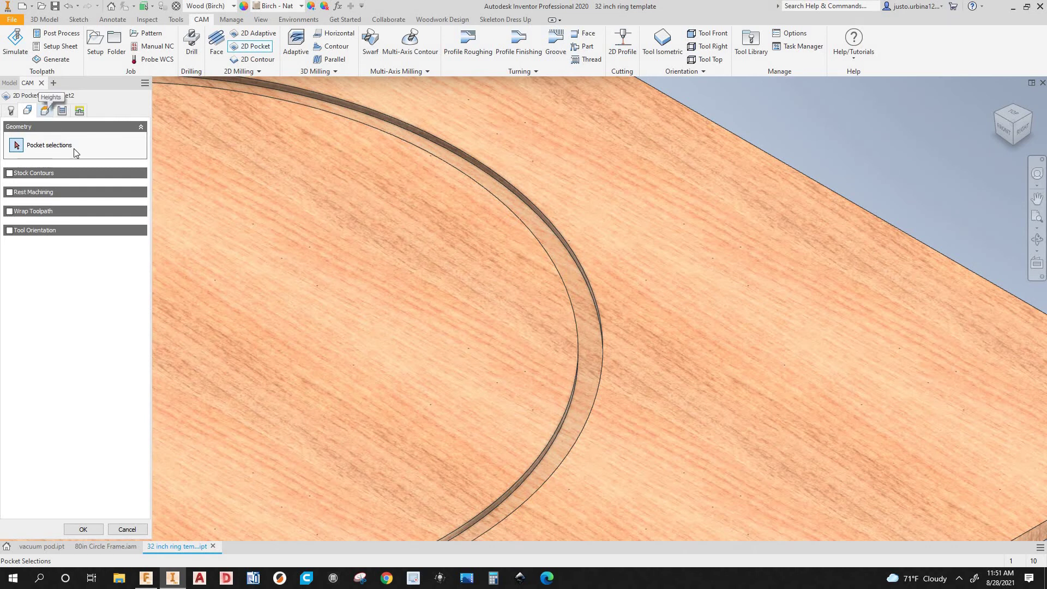
{"action": "left_click", "coordinate": [45, 110]}
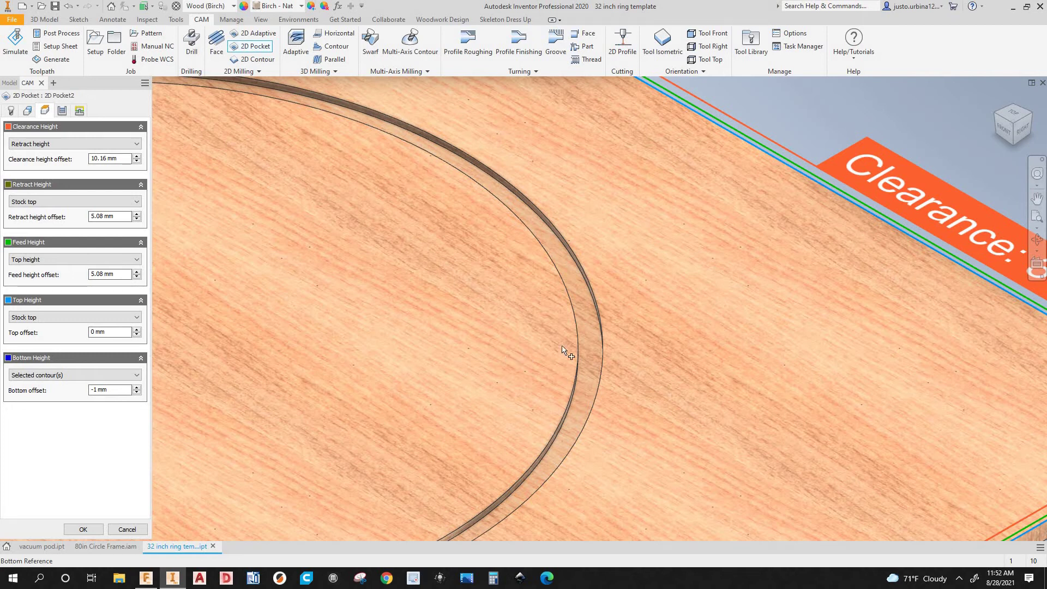
{"action": "left_click", "coordinate": [603, 346]}
{"action": "double_click", "coordinate": [94, 389]}
{"action": "type", "text": "0"}
{"action": "scroll", "coordinate": [578, 298], "scroll_direction": "down", "scroll_amount": 3}
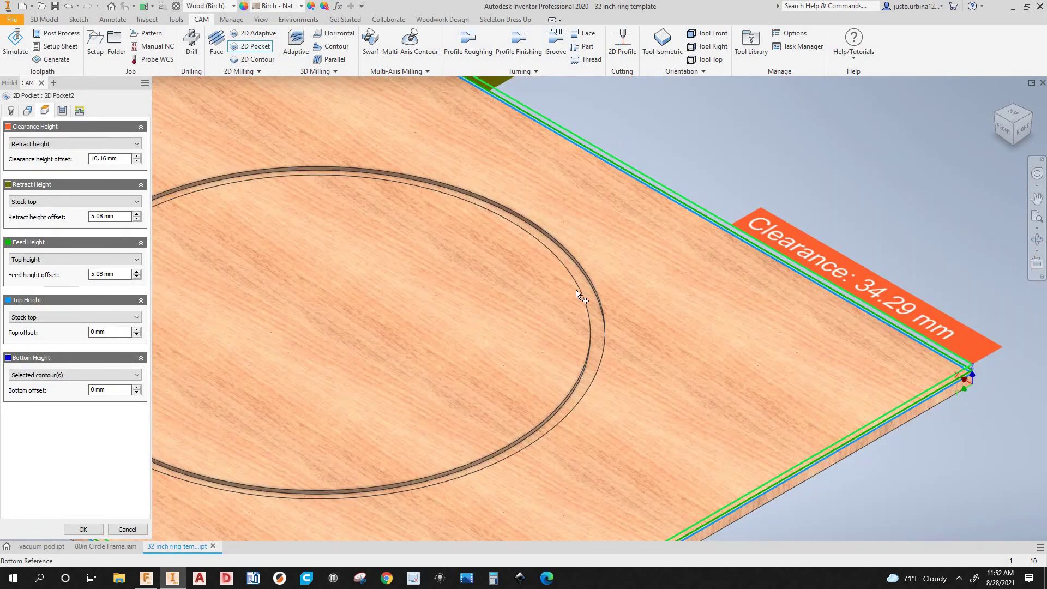
{"action": "scroll", "coordinate": [583, 293], "scroll_direction": "up", "scroll_amount": 5}
{"action": "scroll", "coordinate": [580, 294], "scroll_direction": "down", "scroll_amount": 2}
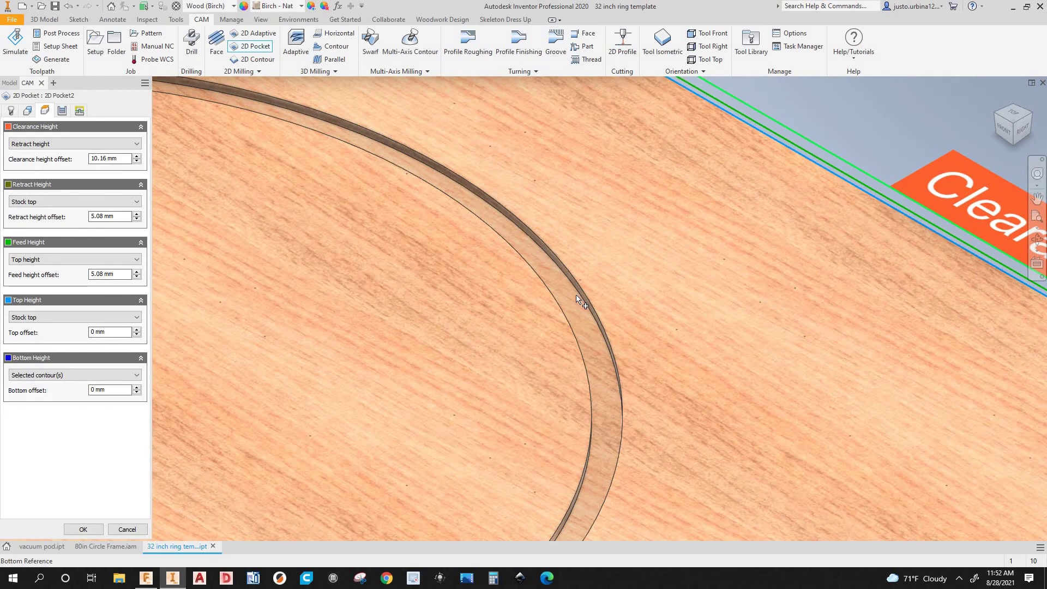
Step: Turn off multiple depths for the pocket passes and set the sideways compensation to Left (climb milling)
{"action": "left_click", "coordinate": [61, 111]}
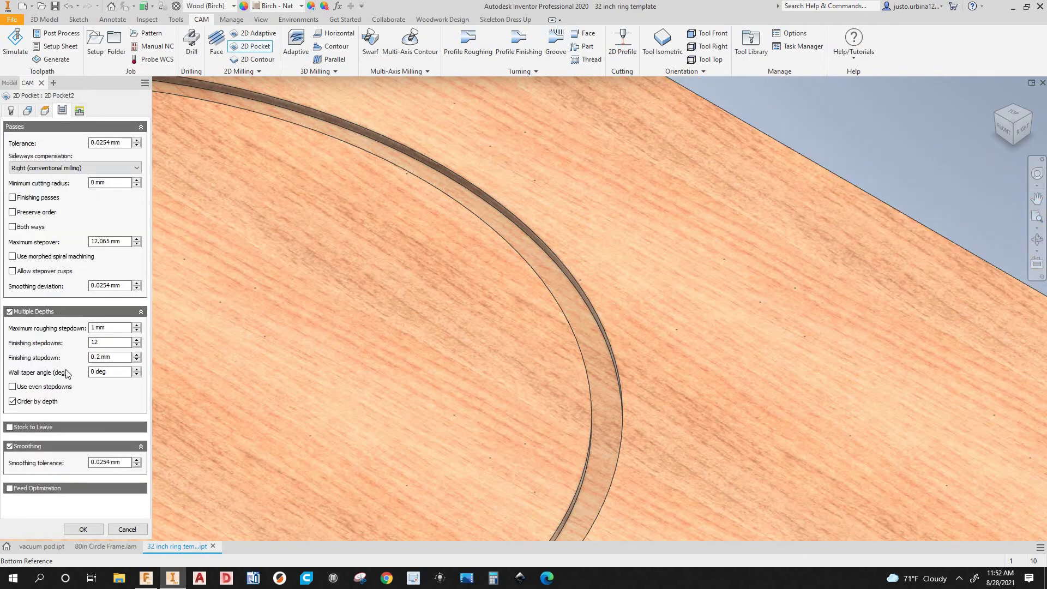
{"action": "left_click", "coordinate": [9, 312]}
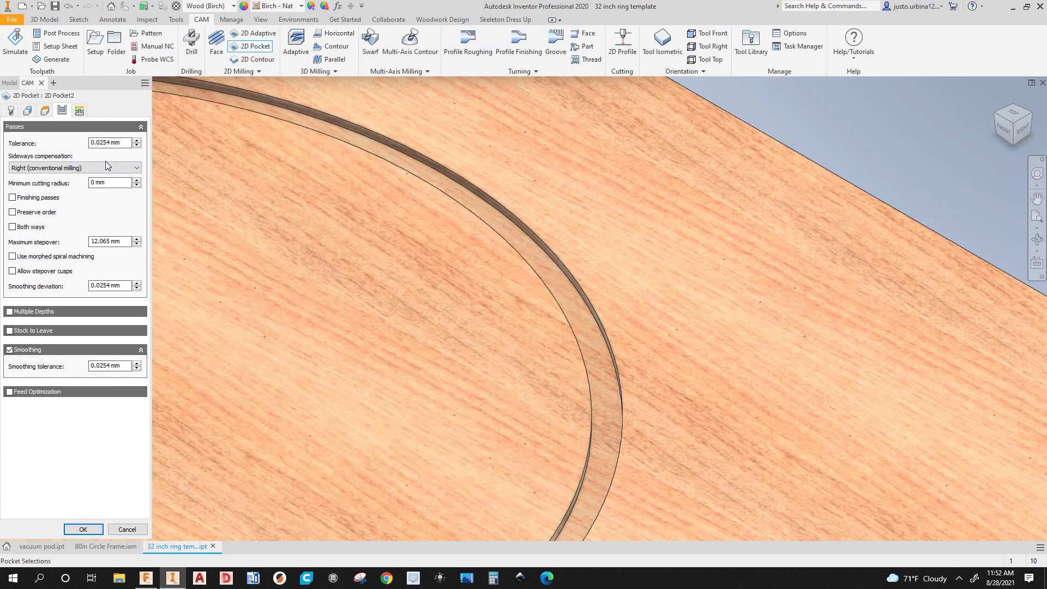
{"action": "left_click", "coordinate": [79, 170]}
{"action": "left_click", "coordinate": [78, 183]}
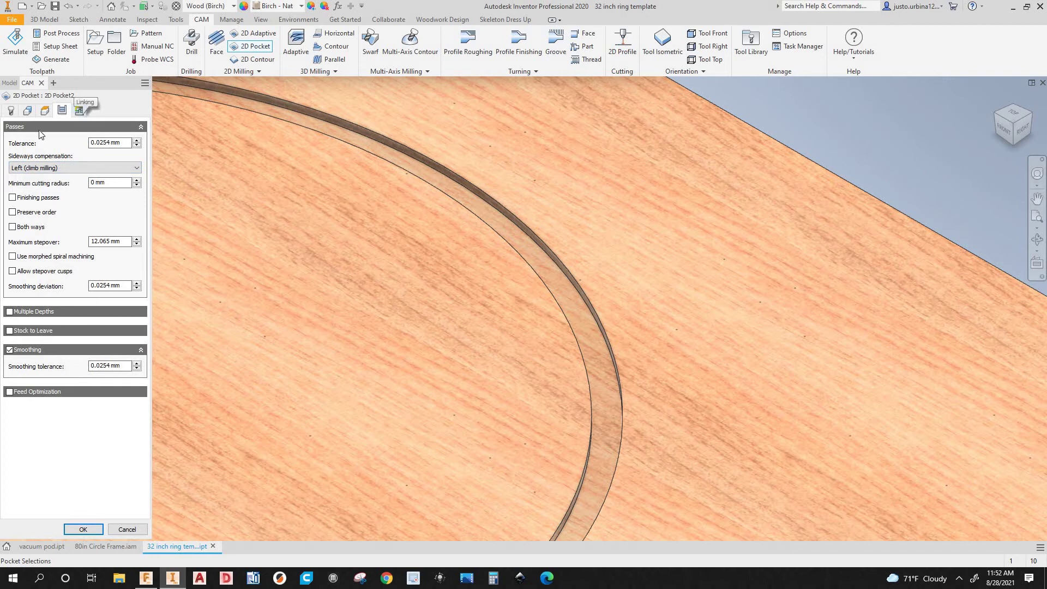
Step: Turn off the pocket's lead-in and lead-out and set its ramp type to Zig-zag
{"action": "left_click", "coordinate": [79, 112]}
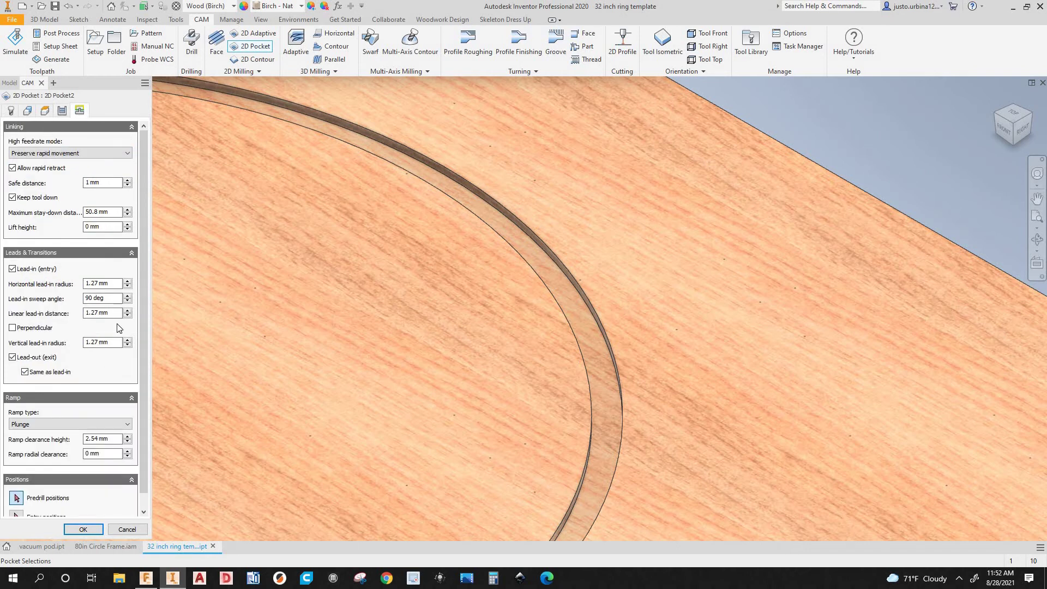
{"action": "left_click", "coordinate": [17, 270]}
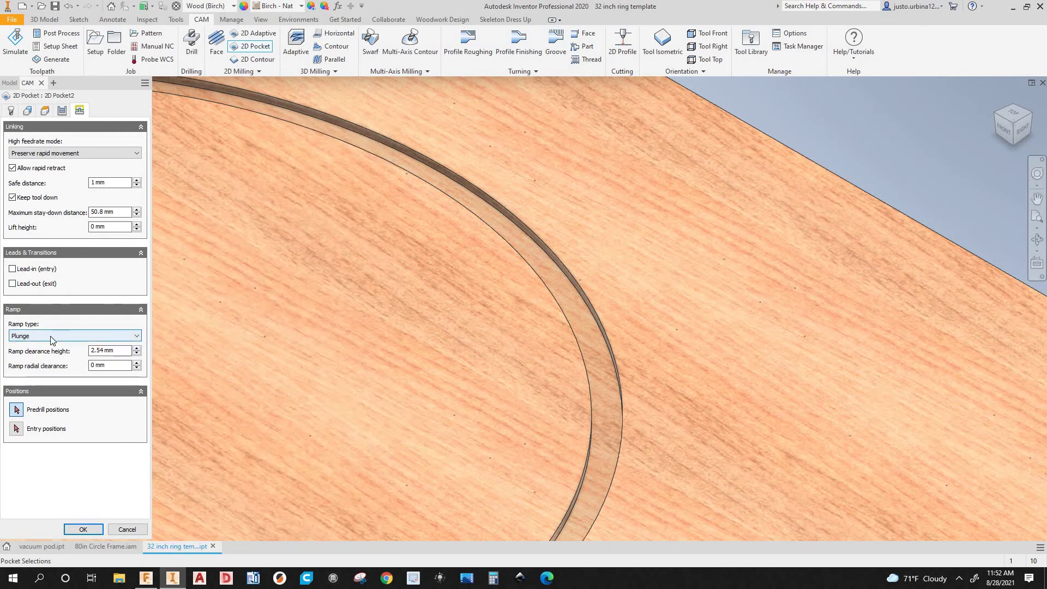
{"action": "left_click", "coordinate": [52, 337]}
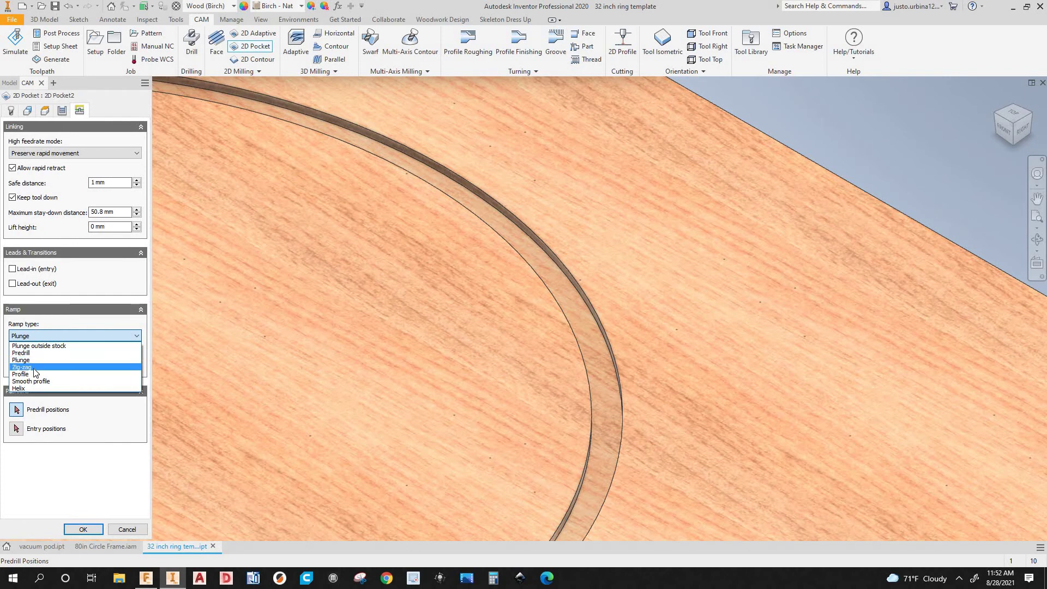
{"action": "left_click", "coordinate": [81, 367]}
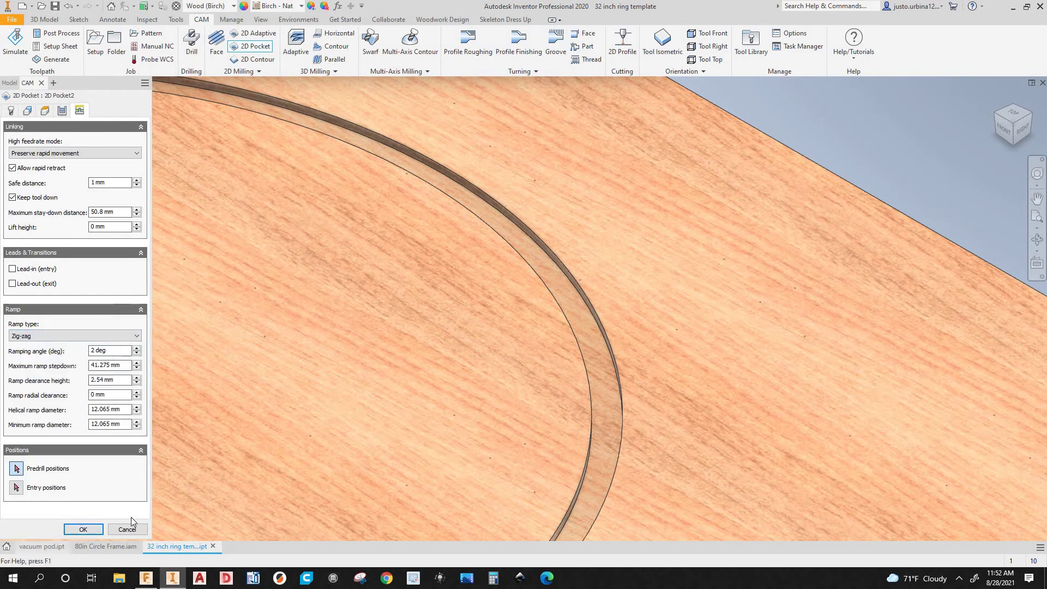
Step: Select the floor of the ring groove as the pocket to machine and finish the 2D Pocket operation
{"action": "left_click", "coordinate": [82, 529]}
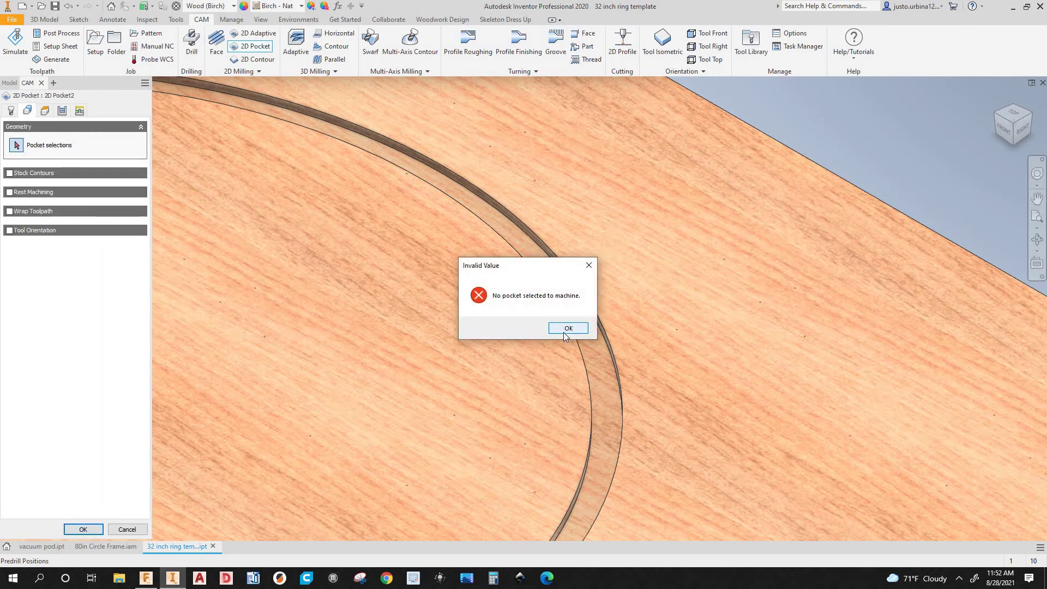
{"action": "left_click", "coordinate": [562, 328]}
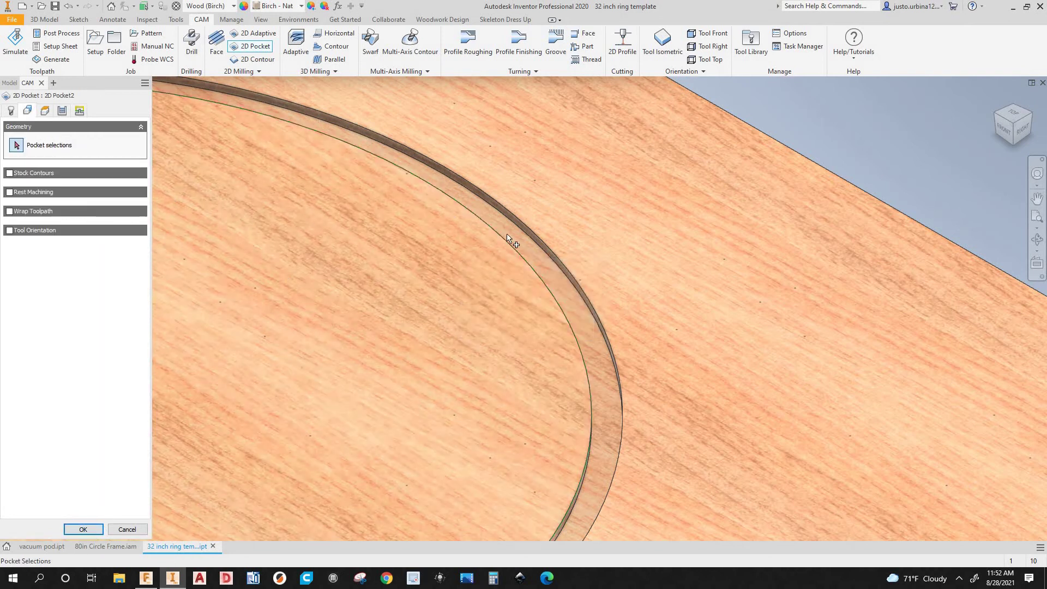
{"action": "scroll", "coordinate": [546, 251], "scroll_direction": "up", "scroll_amount": 3}
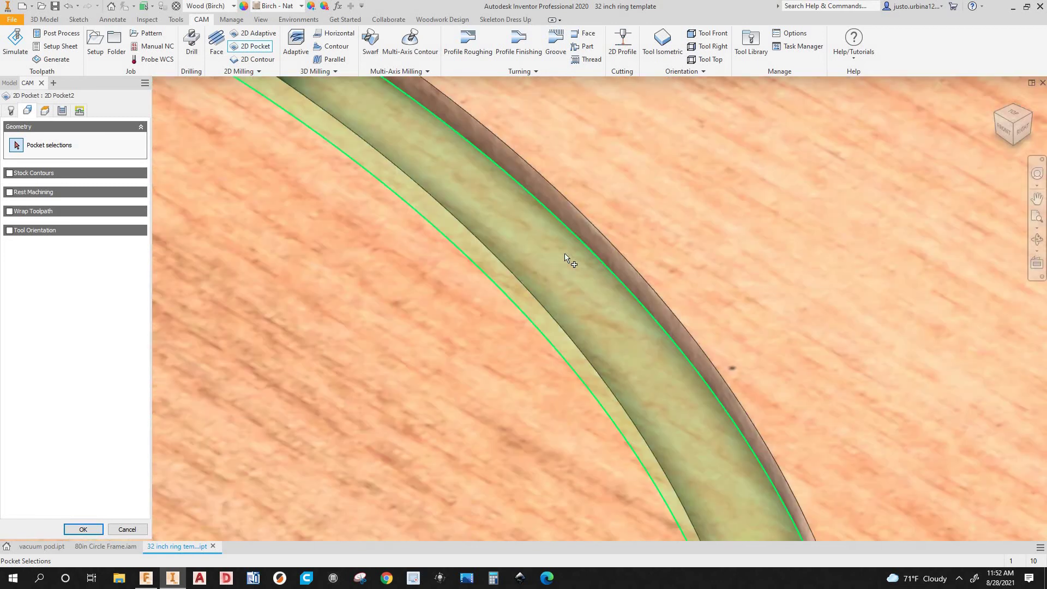
{"action": "left_click", "coordinate": [565, 257]}
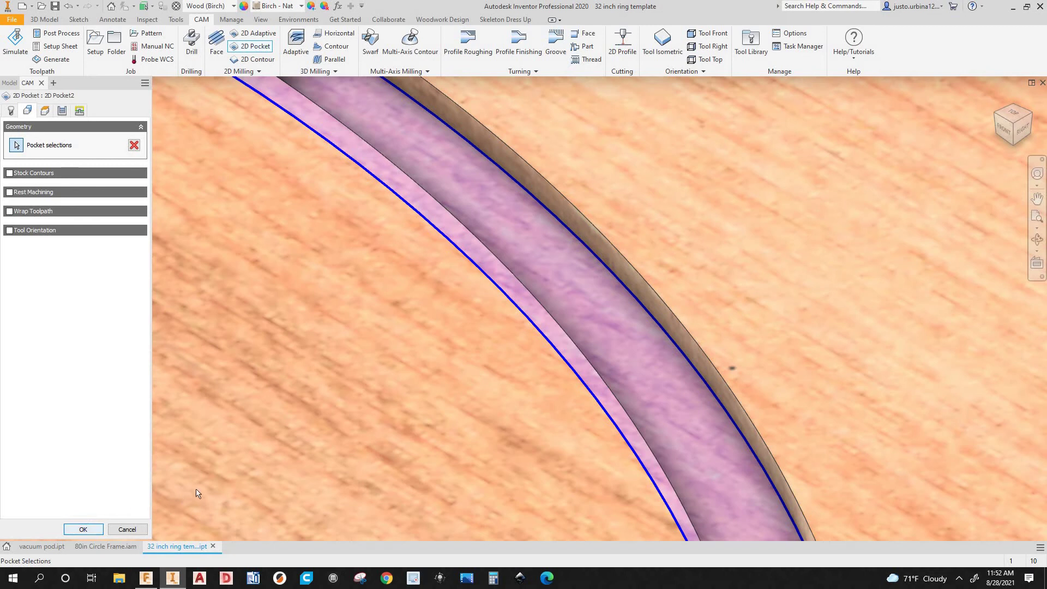
{"action": "left_click", "coordinate": [83, 530]}
Step: Simulate the 2D Pocket toolpath with the stock shown and play the cut of the ring groove
{"action": "scroll", "coordinate": [682, 278], "scroll_direction": "down", "scroll_amount": 5}
{"action": "scroll", "coordinate": [582, 214], "scroll_direction": "down", "scroll_amount": 2}
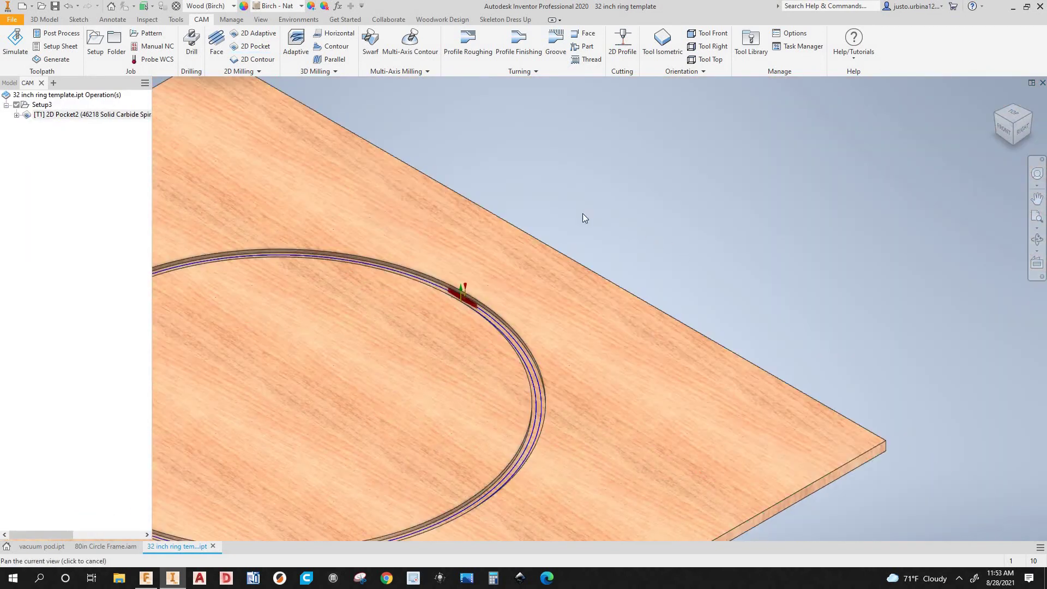
{"action": "scroll", "coordinate": [495, 279], "scroll_direction": "up", "scroll_amount": 6}
{"action": "scroll", "coordinate": [191, 191], "scroll_direction": "down", "scroll_amount": 2}
{"action": "scroll", "coordinate": [444, 229], "scroll_direction": "down", "scroll_amount": 6}
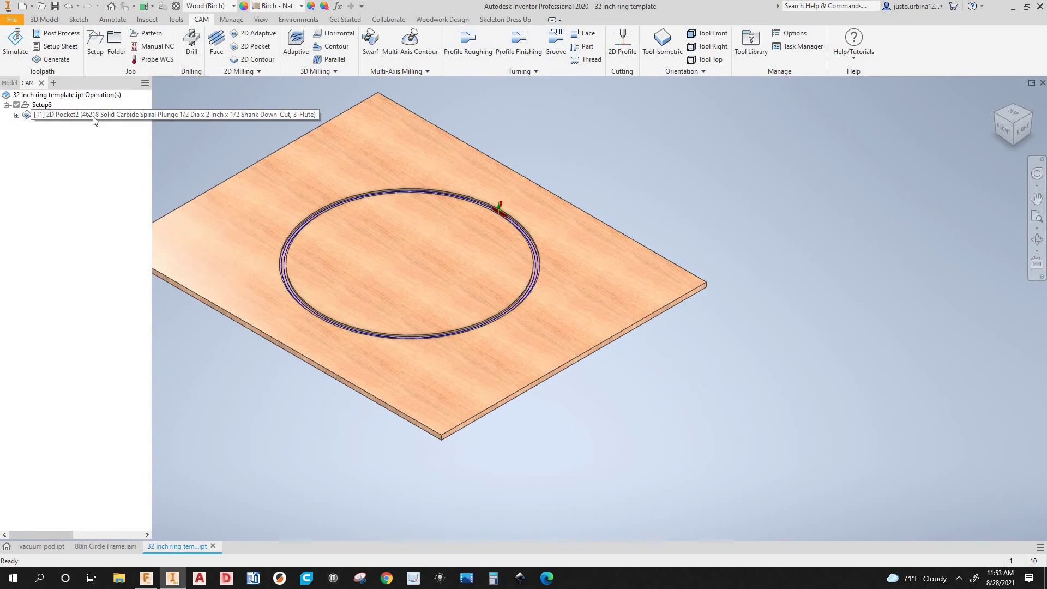
{"action": "right_click", "coordinate": [93, 117]}
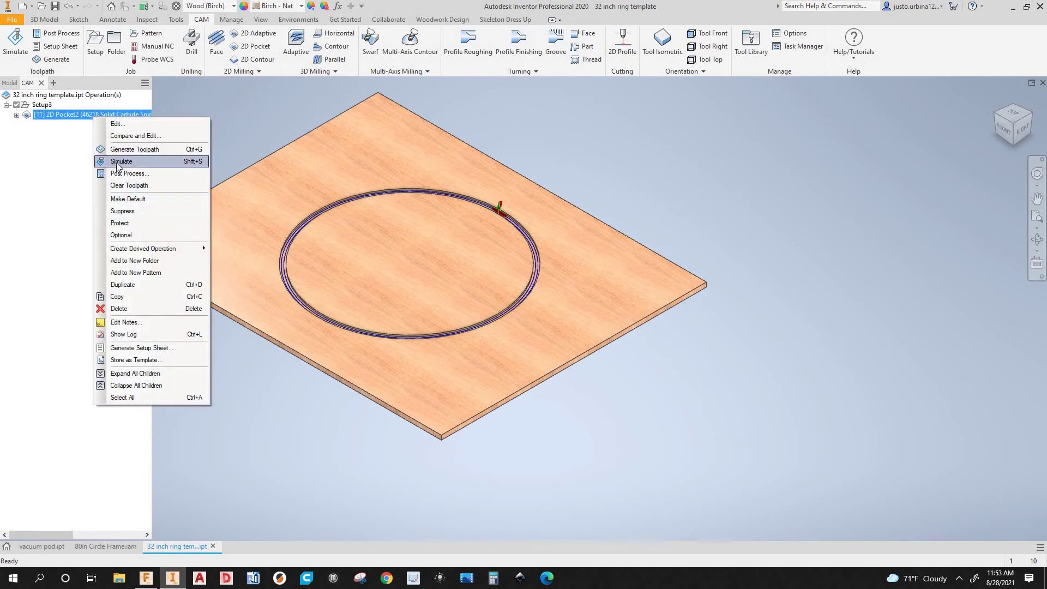
{"action": "key", "text": "Return"}
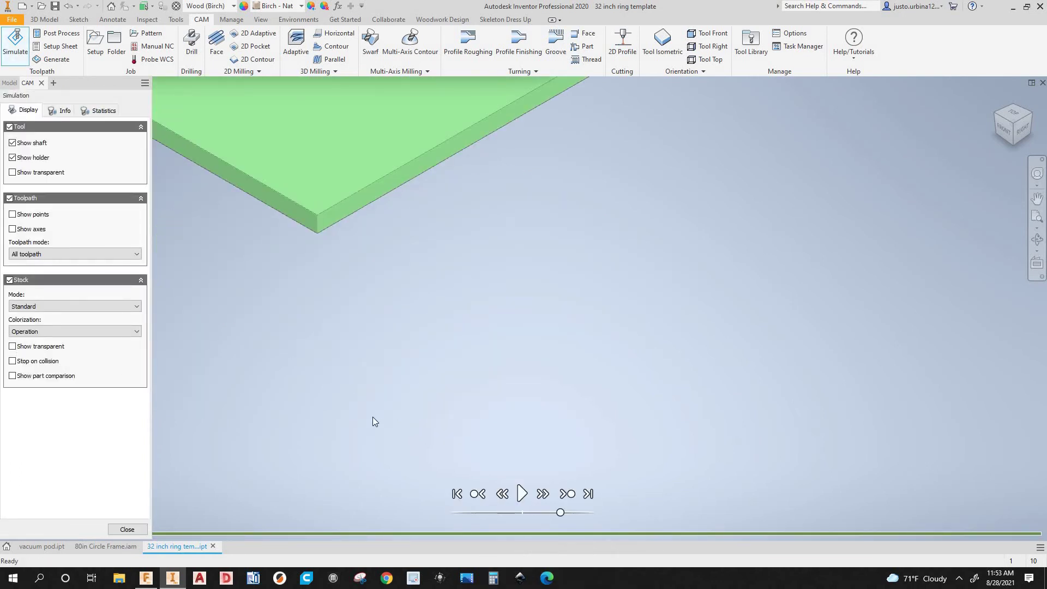
{"action": "left_click", "coordinate": [10, 281]}
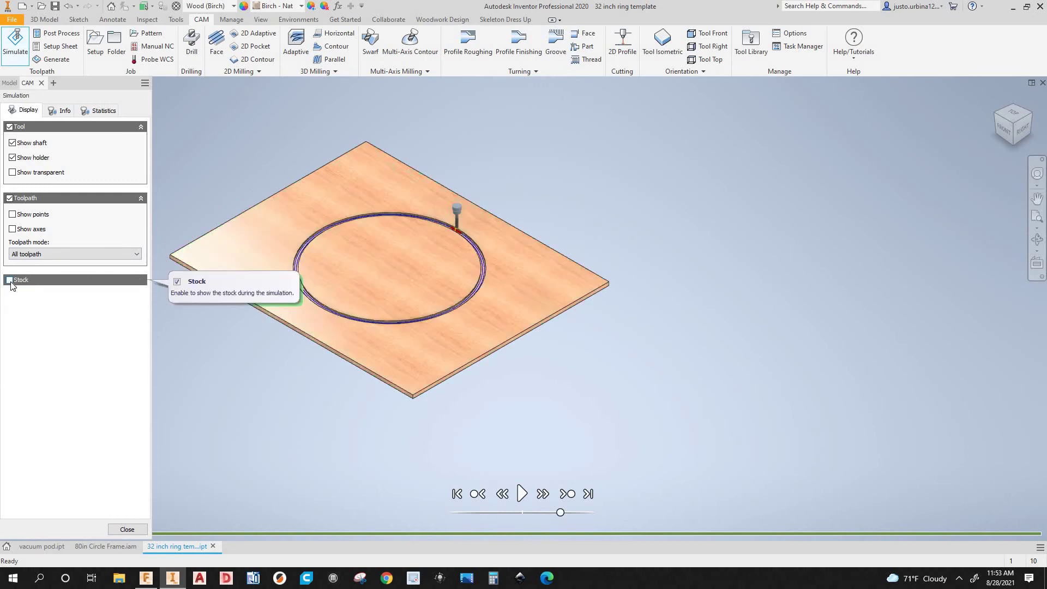
{"action": "left_click", "coordinate": [10, 280]}
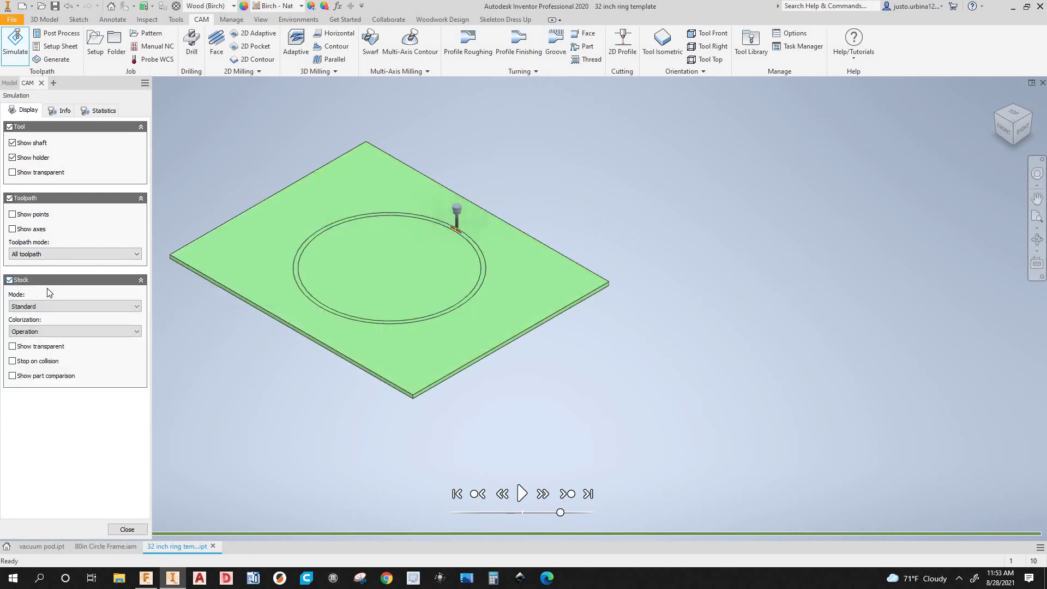
{"action": "left_click", "coordinate": [522, 495]}
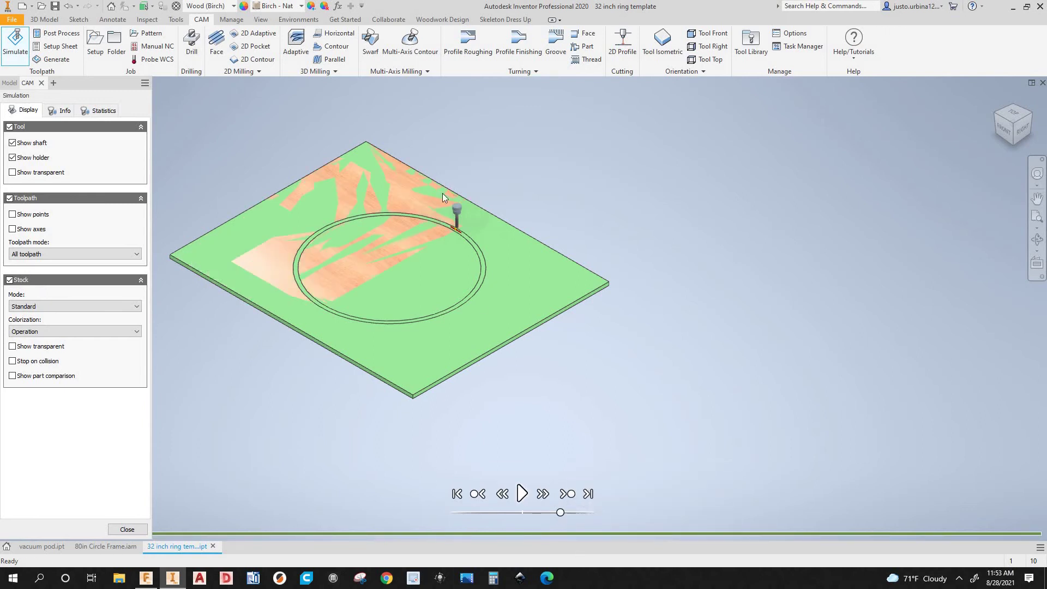
{"action": "scroll", "coordinate": [442, 308], "scroll_direction": "up", "scroll_amount": 5}
{"action": "scroll", "coordinate": [354, 321], "scroll_direction": "down", "scroll_amount": 5}
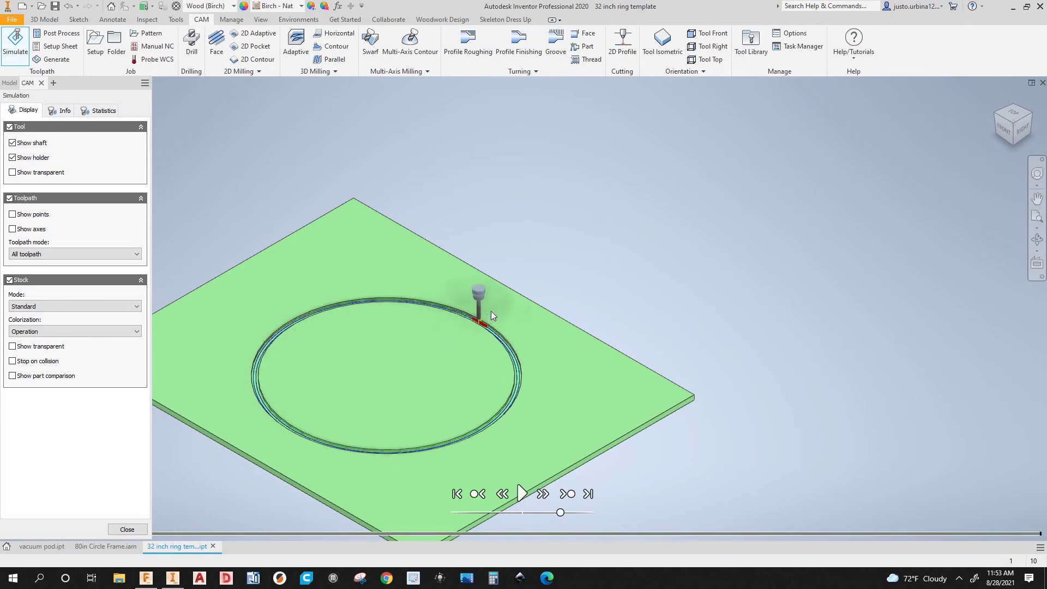
Step: Hide the toolpath to examine the groove cut in the stock, and close the simulation
{"action": "middle_click_drag", "start_coordinate": [542, 270], "coordinate": [558, 252]}
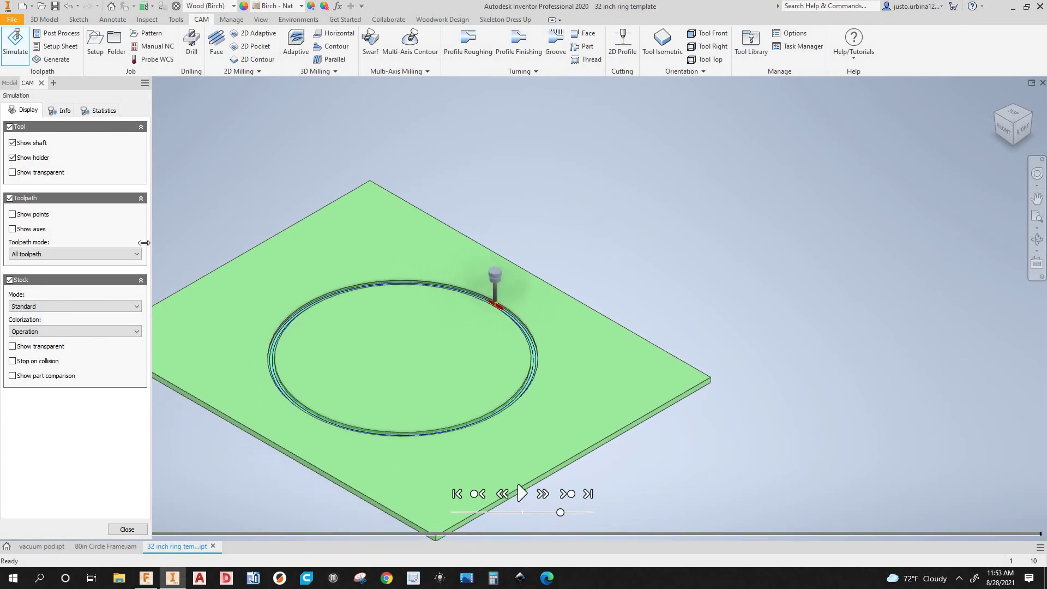
{"action": "scroll", "coordinate": [515, 325], "scroll_direction": "up", "scroll_amount": 2}
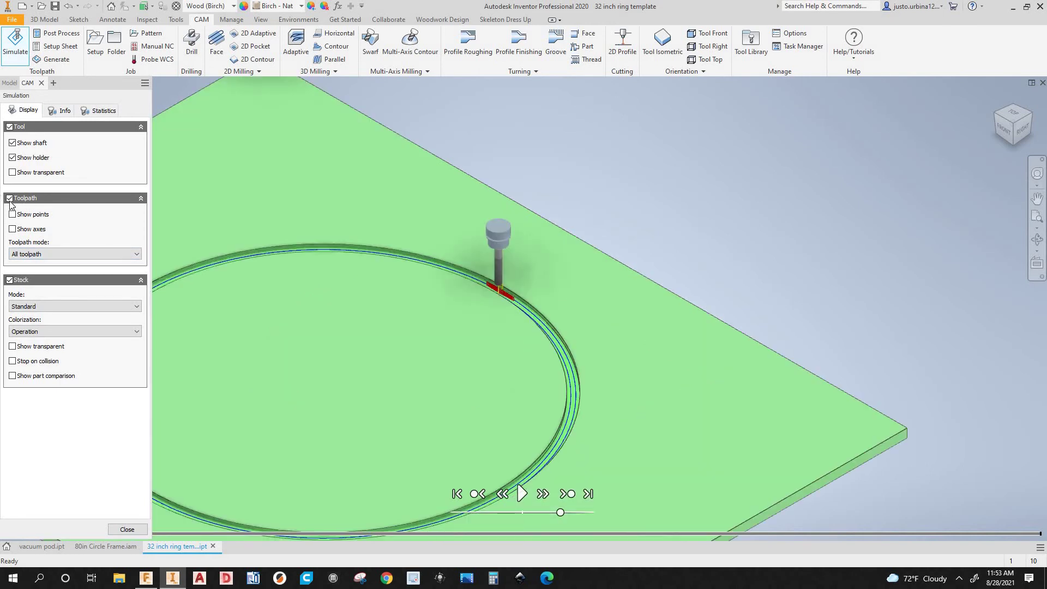
{"action": "left_click", "coordinate": [10, 200]}
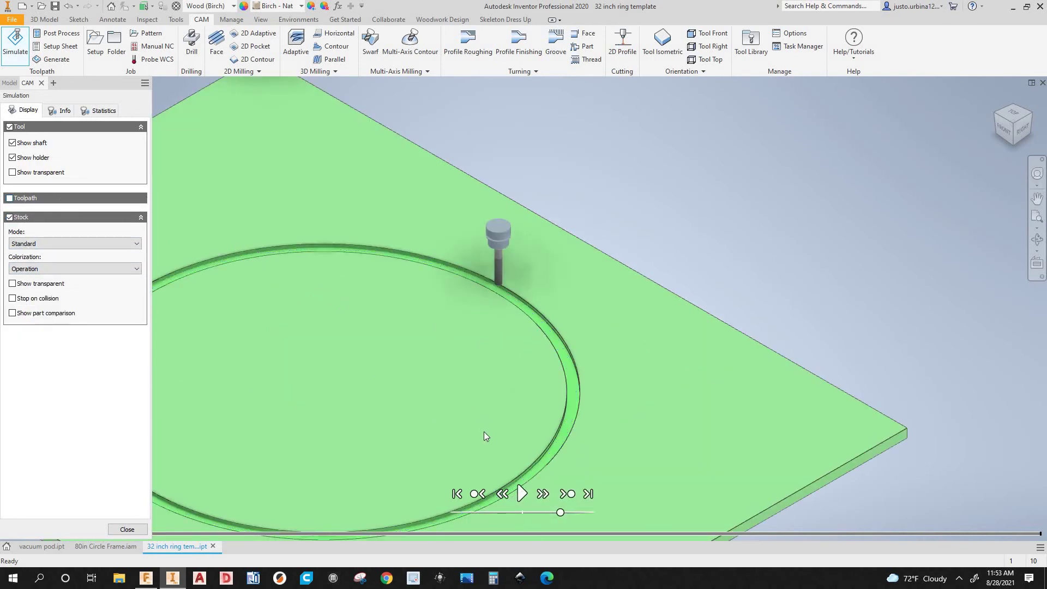
{"action": "key", "text": "F6"}
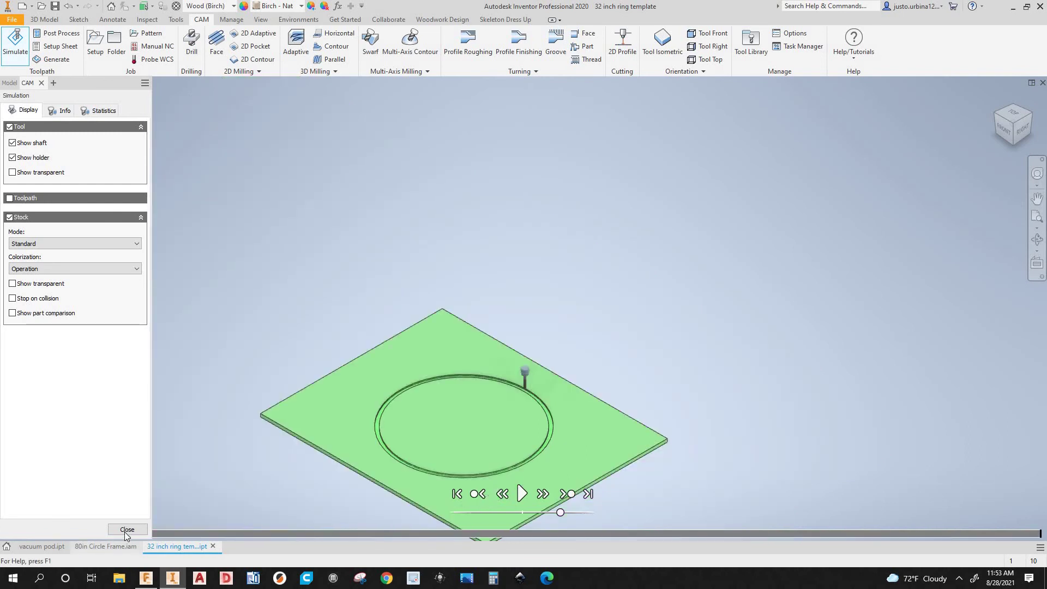
{"action": "left_click", "coordinate": [125, 530]}
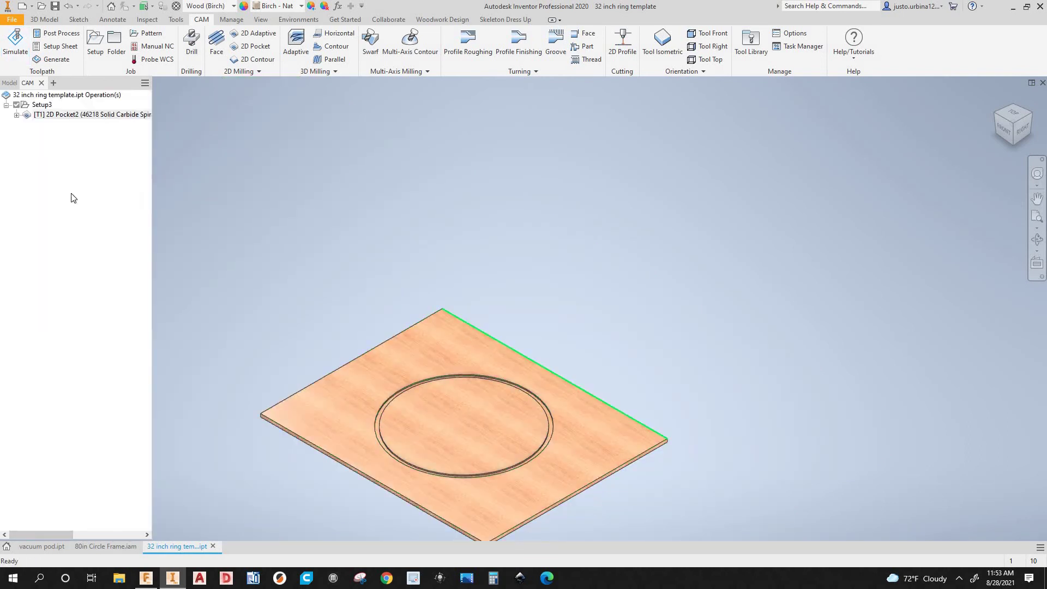
Step: Post process the 2D pocket with Generic woodWOP, save it as 32_inch_ring_template in INVENTOR_WEEKE_CNC_PROGRAMS, and look through the generated code
{"action": "right_click", "coordinate": [121, 132]}
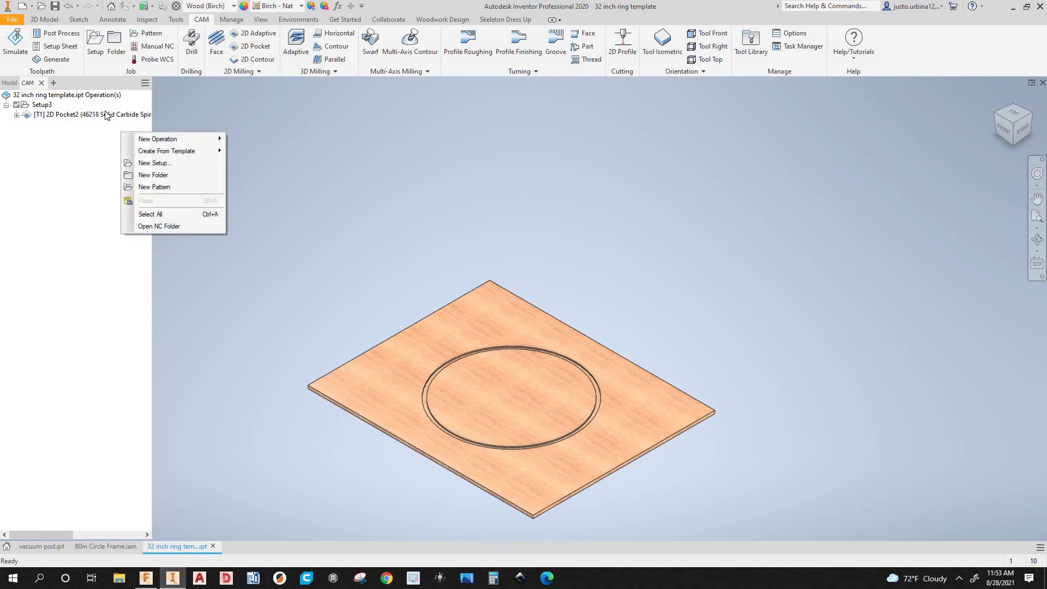
{"action": "left_click", "coordinate": [107, 116]}
{"action": "right_click", "coordinate": [104, 115]}
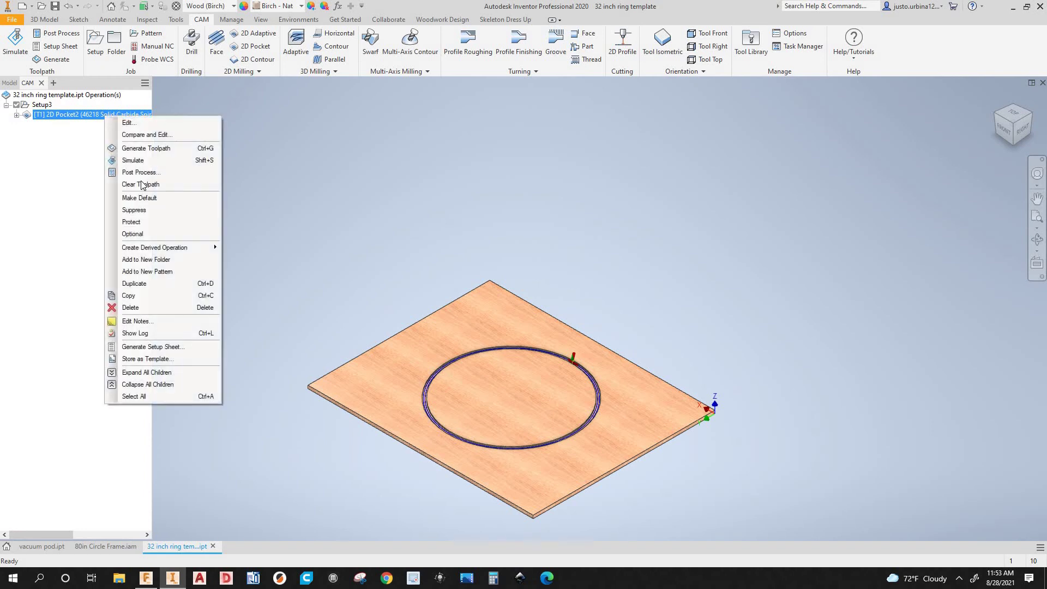
{"action": "left_click", "coordinate": [164, 171]}
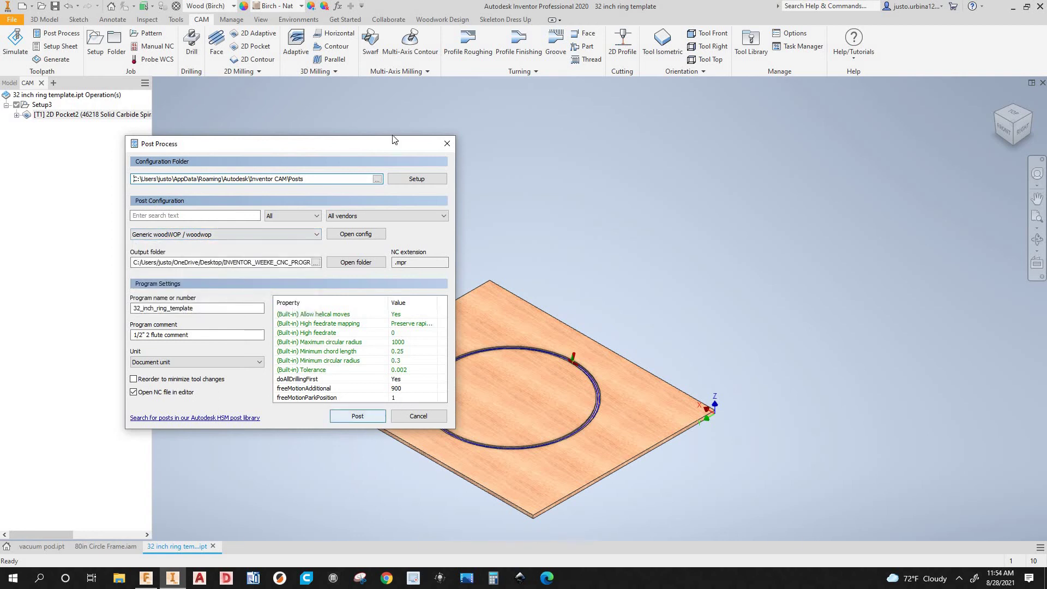
{"action": "left_click_drag", "start_coordinate": [426, 143], "coordinate": [461, 134]}
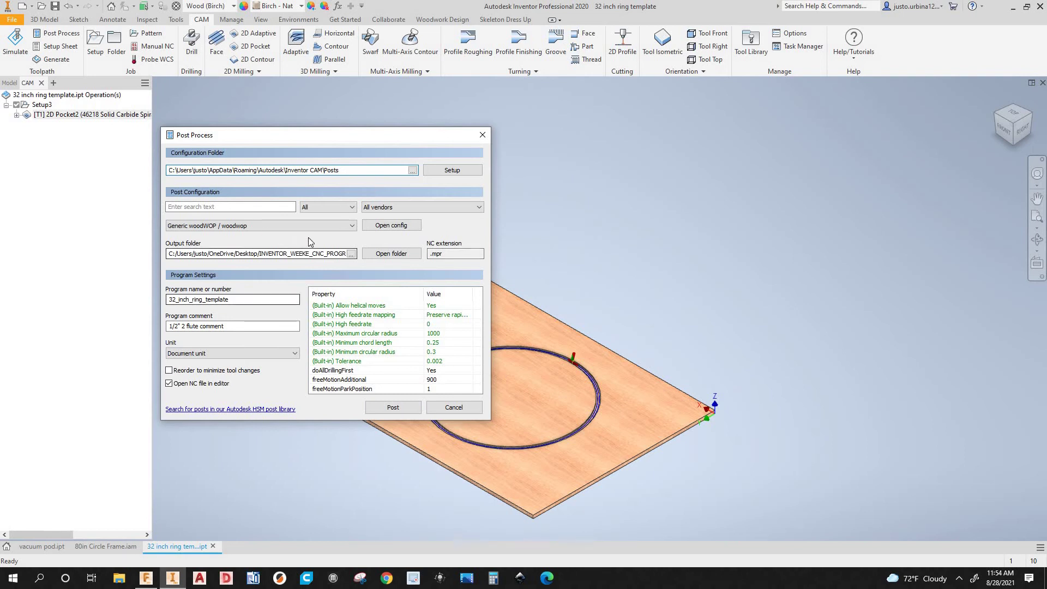
{"action": "left_click", "coordinate": [393, 408]}
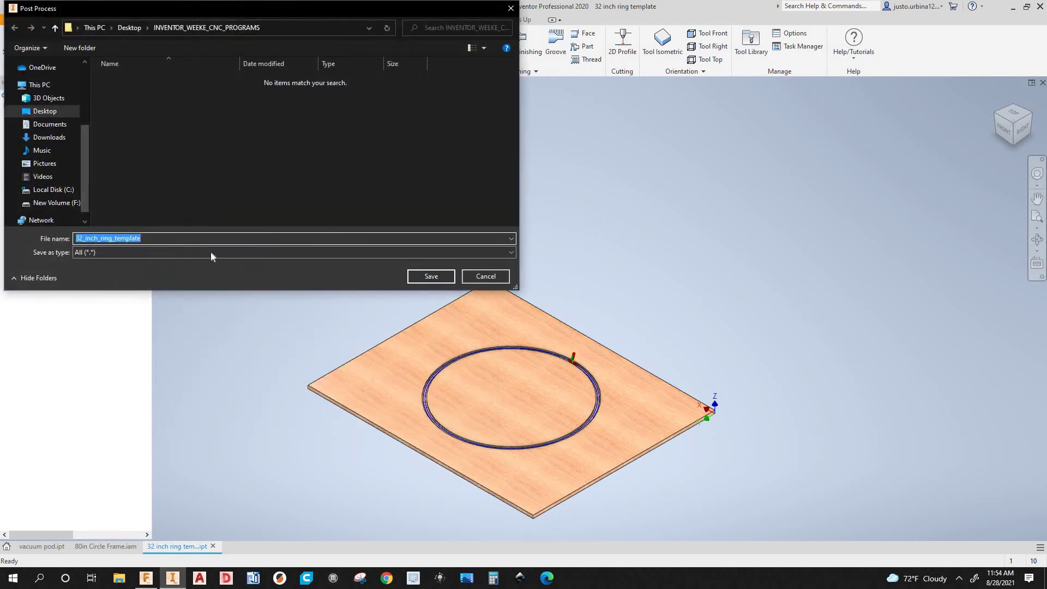
{"action": "left_click", "coordinate": [431, 277]}
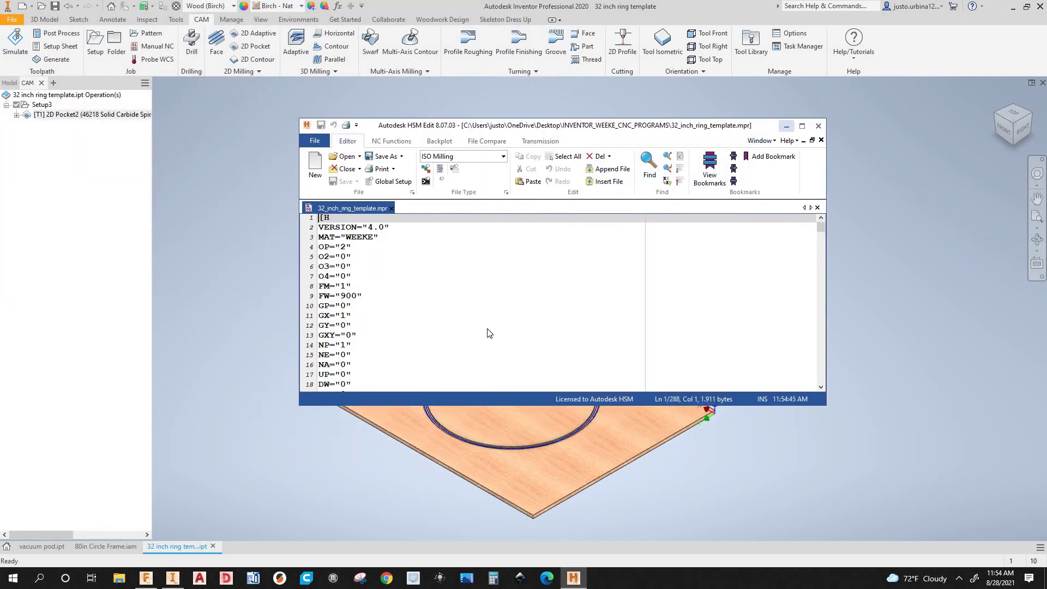
{"action": "scroll", "coordinate": [716, 183], "scroll_direction": "down", "scroll_amount": 3}
{"action": "scroll", "coordinate": [709, 180], "scroll_direction": "up", "scroll_amount": 3}
{"action": "scroll", "coordinate": [569, 269], "scroll_direction": "down", "scroll_amount": 8}
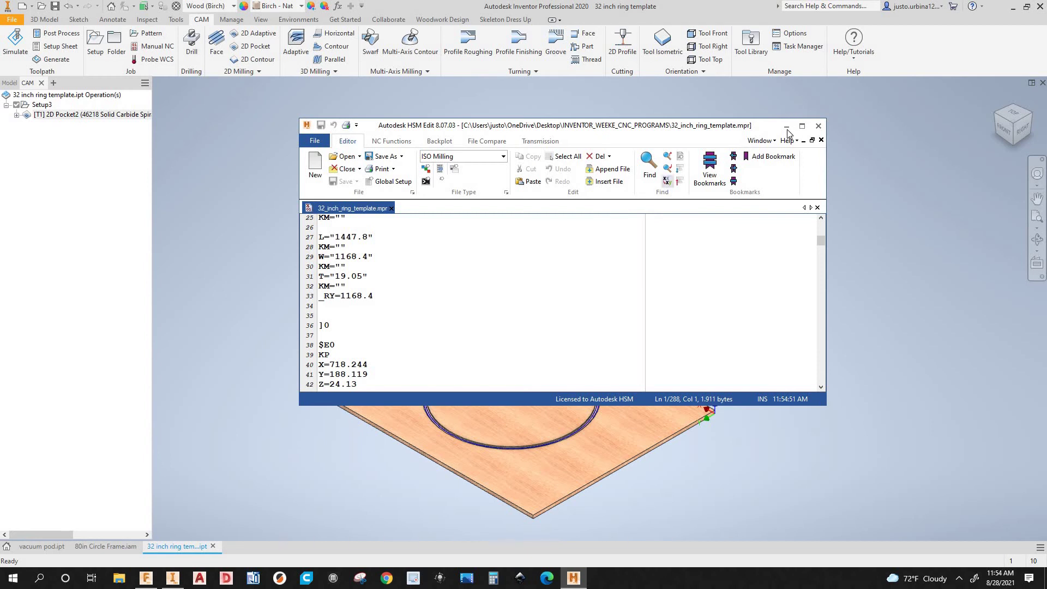
{"action": "left_click", "coordinate": [248, 439]}
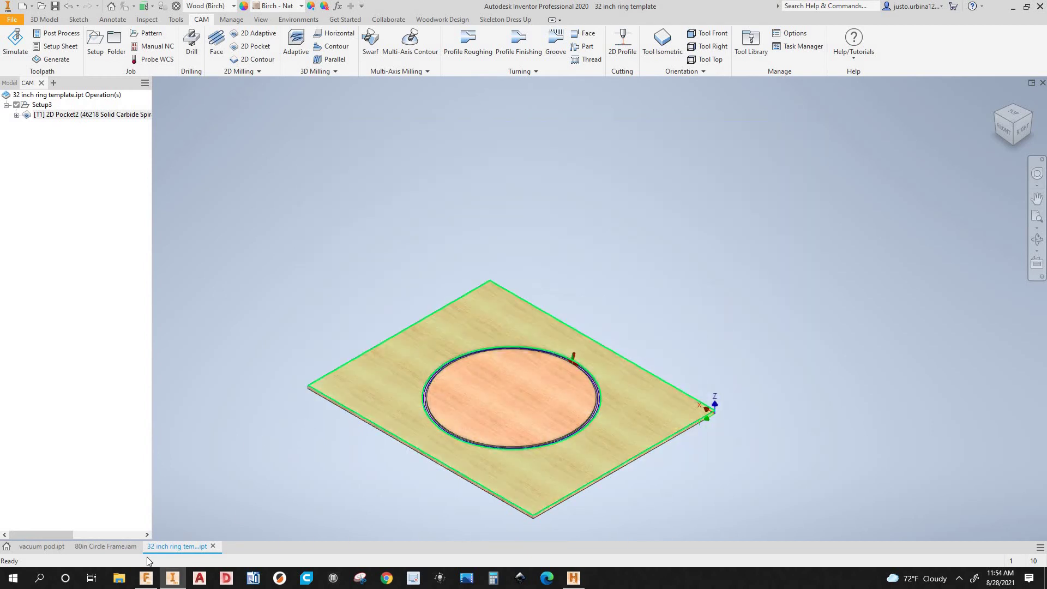
Step: Open the 32_inch_ring_template program from the INVENTOR_WEEKE_CNC_PROGRAMS folder in woodWOP
{"action": "left_click", "coordinate": [121, 581]}
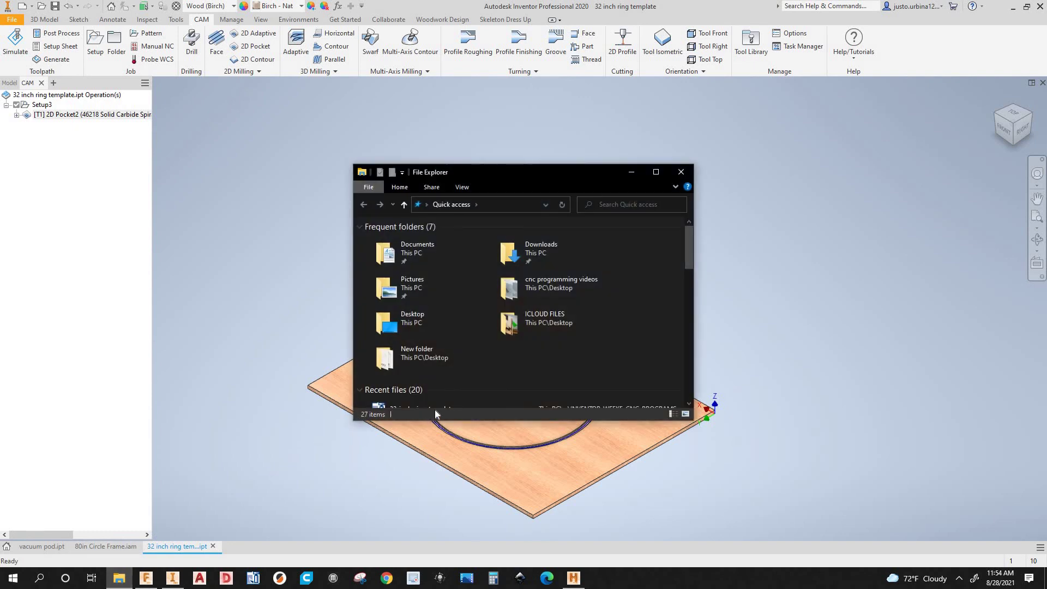
{"action": "left_click", "coordinate": [681, 172]}
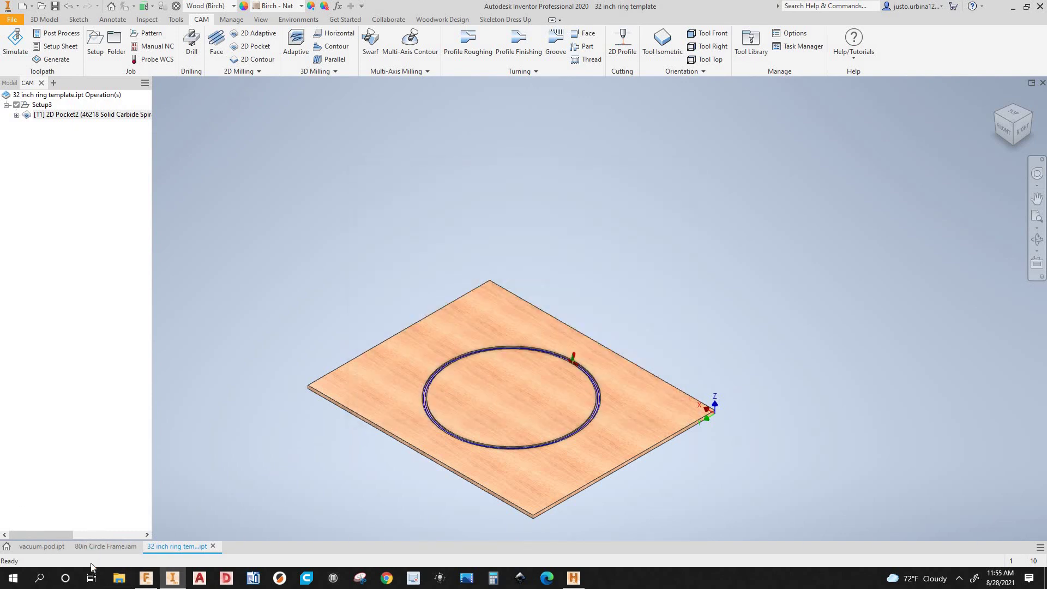
{"action": "right_click", "coordinate": [120, 579]}
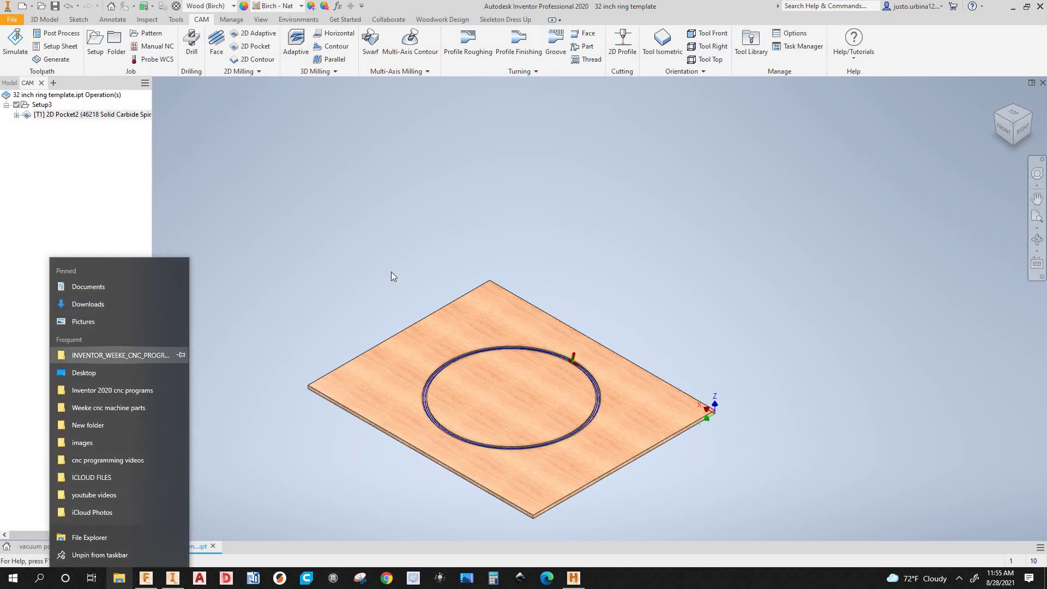
{"action": "left_click", "coordinate": [428, 240]}
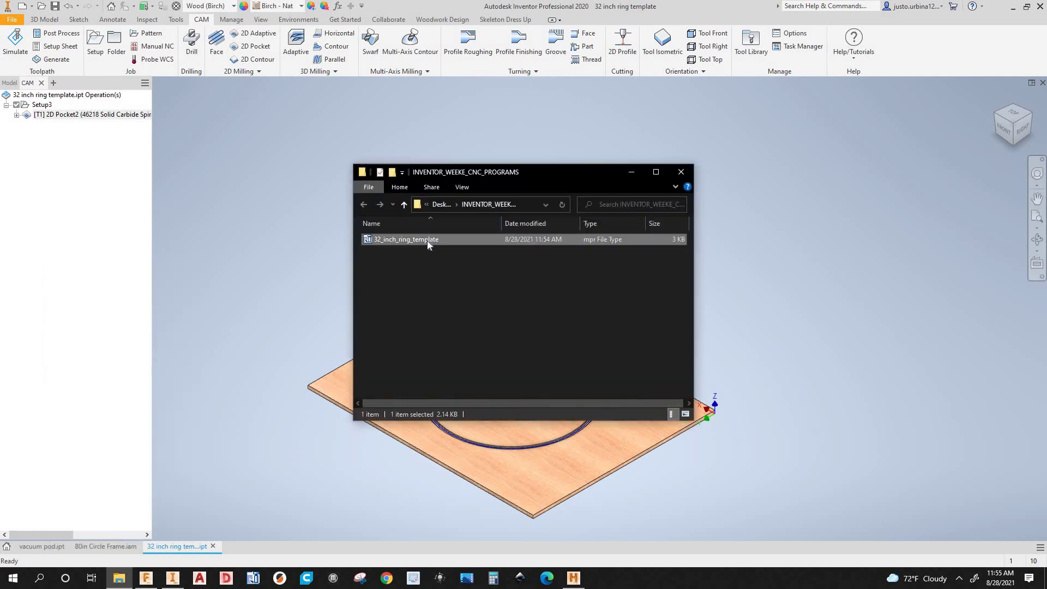
{"action": "double_click", "coordinate": [428, 240]}
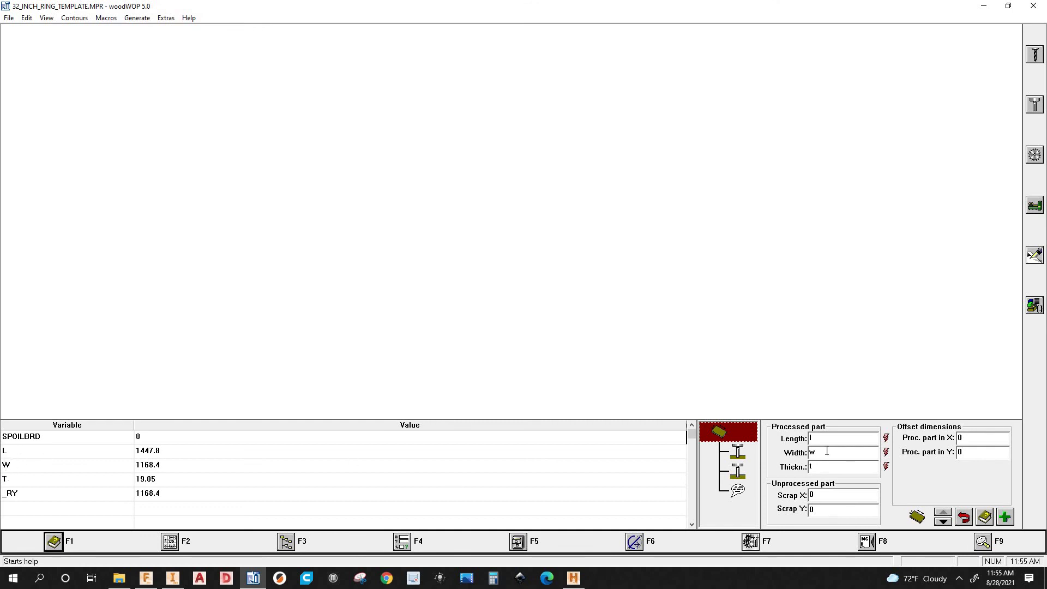
Step: Set the processed part's length, width and thickness to the uppercase variables L, W and T
{"action": "left_click", "coordinate": [815, 438]}
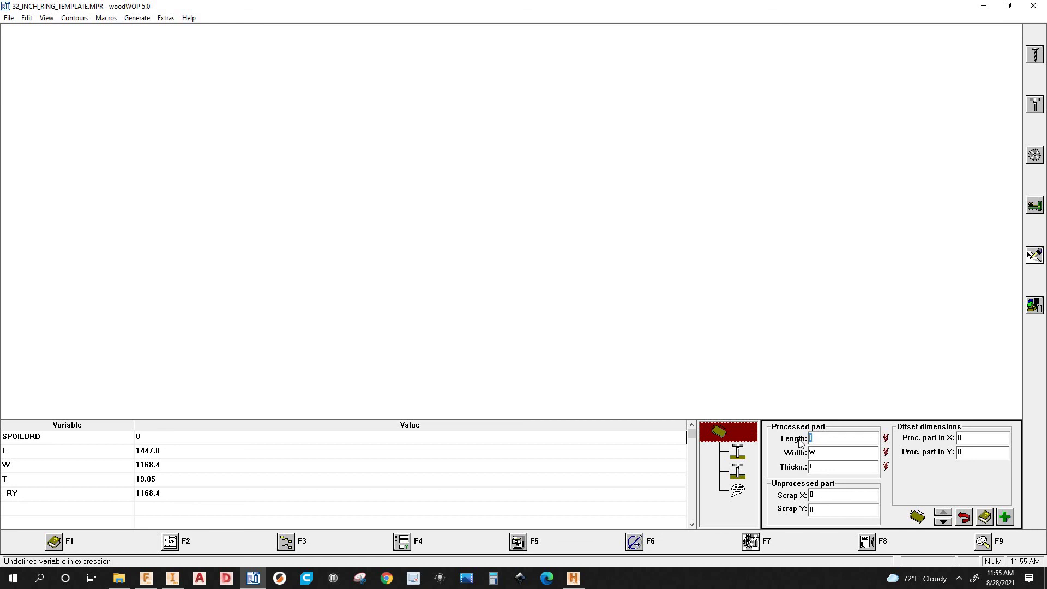
{"action": "key", "text": "Caps_Lock"}
{"action": "type", "text": "L"}
{"action": "key", "text": "Tab"}
{"action": "type", "text": "T"}
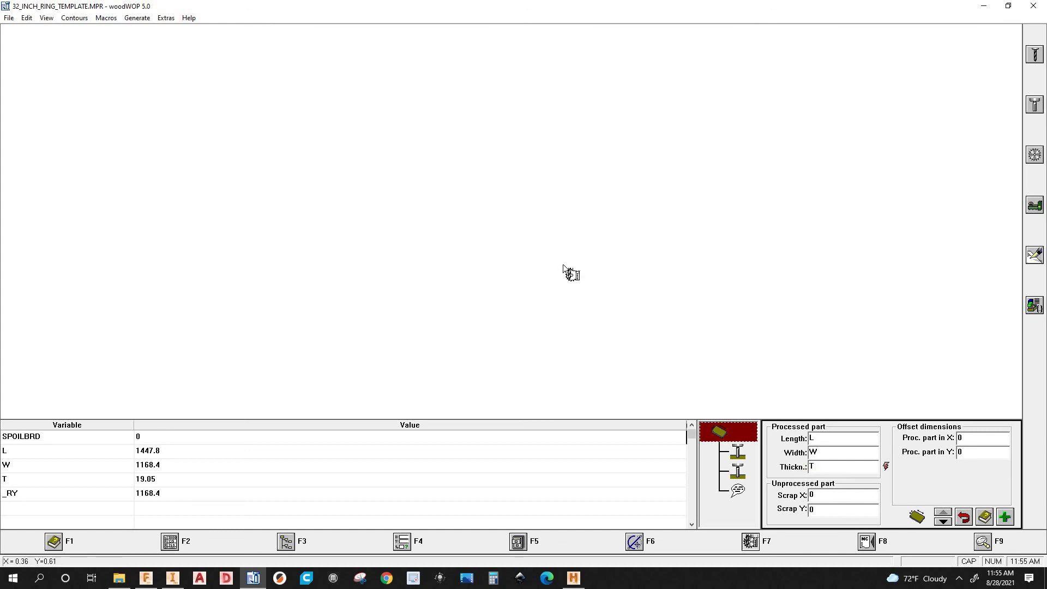
{"action": "key", "text": "Return"}
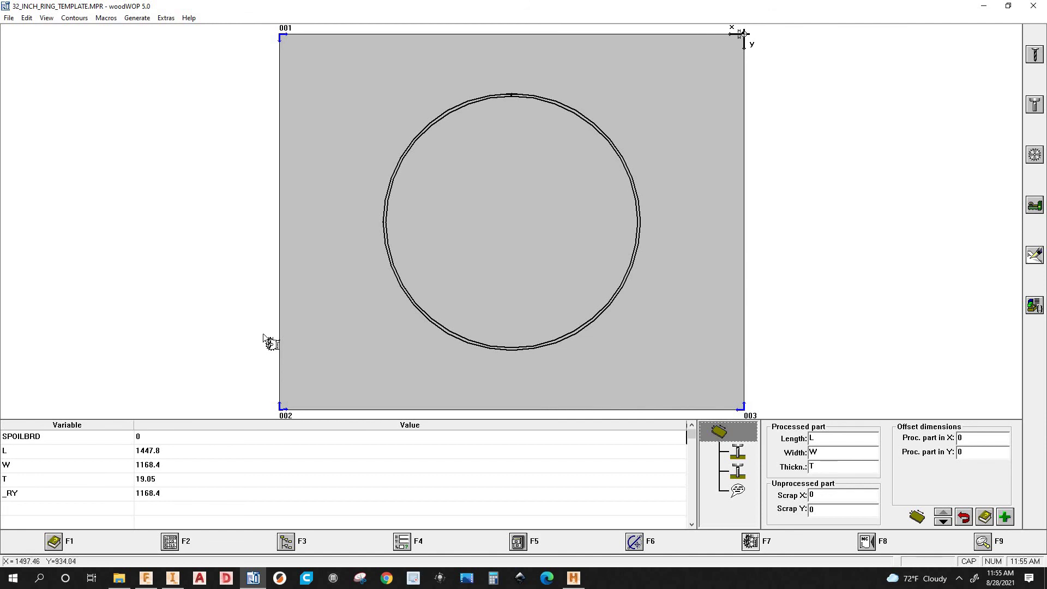